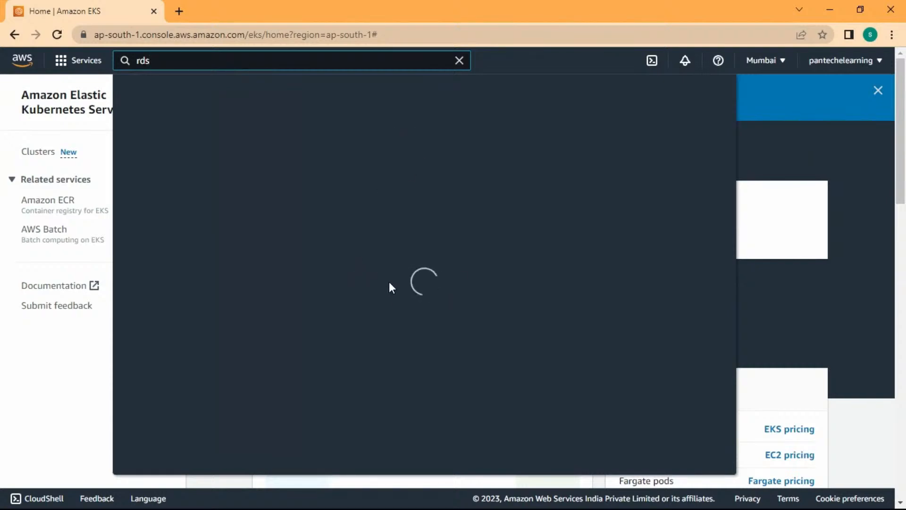
# Go to RDS, confirm the Databases list is empty, and start creating a new database.
pyautogui.click(324, 188)
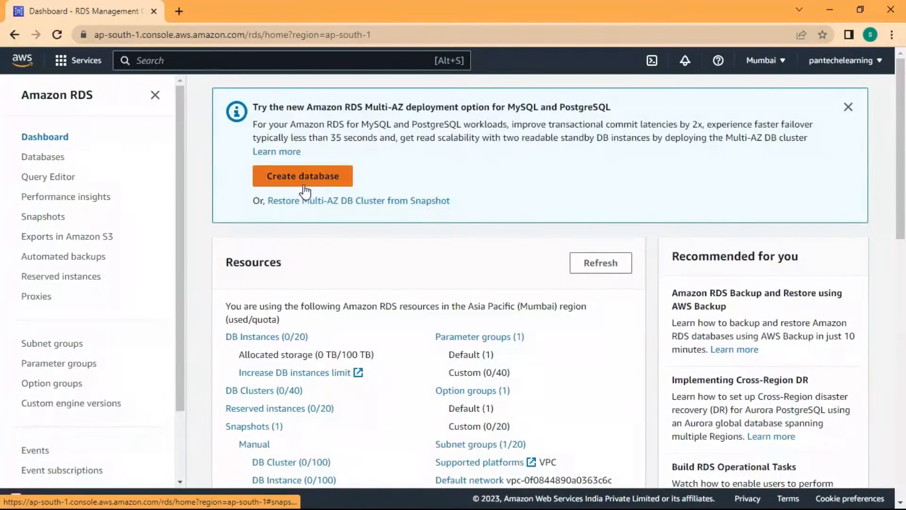
pyautogui.click(28, 156)
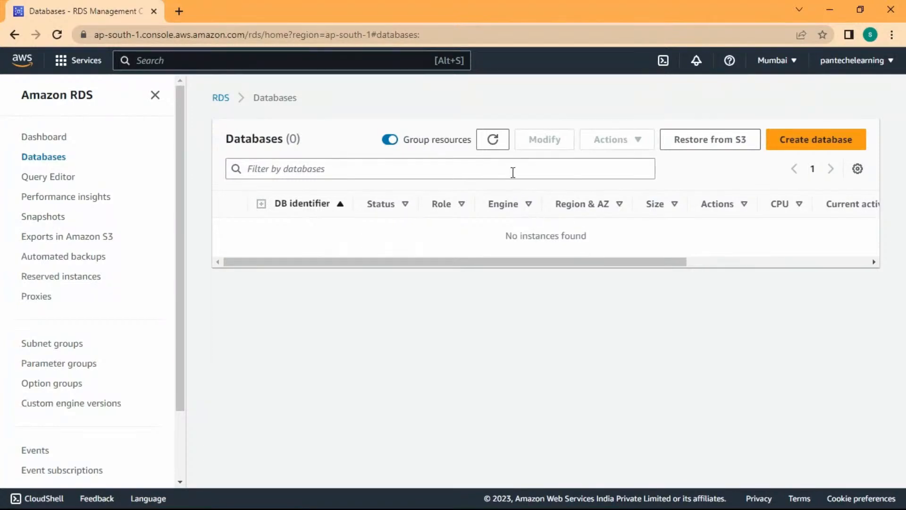
pyautogui.click(838, 139)
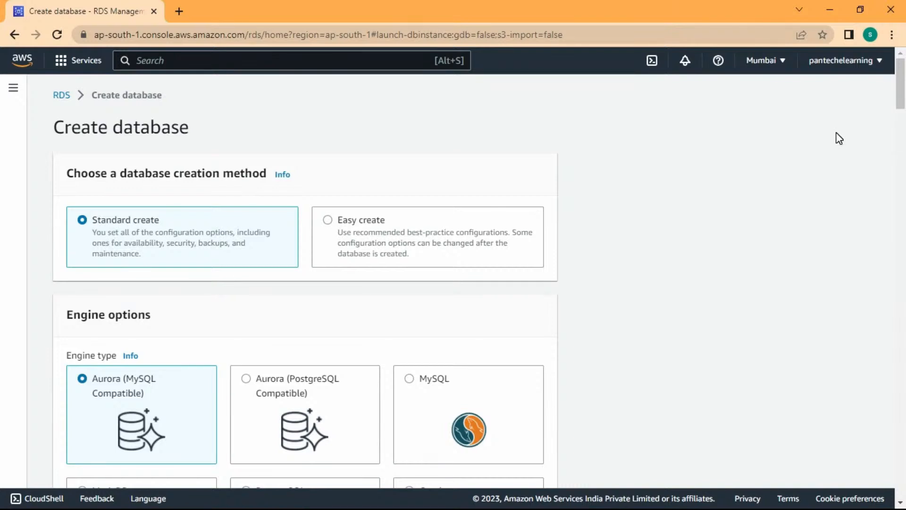
# Choose the MySQL engine with the Free tier template.
pyautogui.scroll(-3, 219, 293)
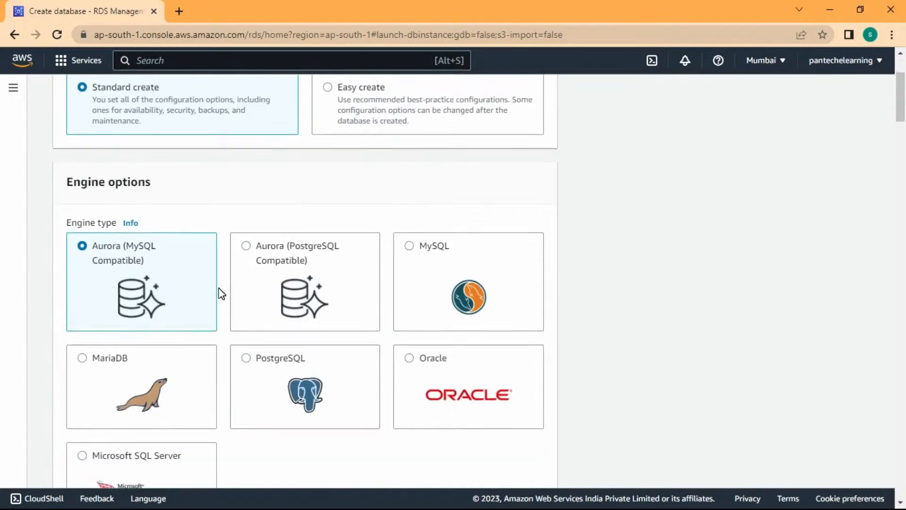
pyautogui.scroll(-1, 219, 288)
pyautogui.scroll(1, 236, 340)
pyautogui.scroll(-1, 226, 350)
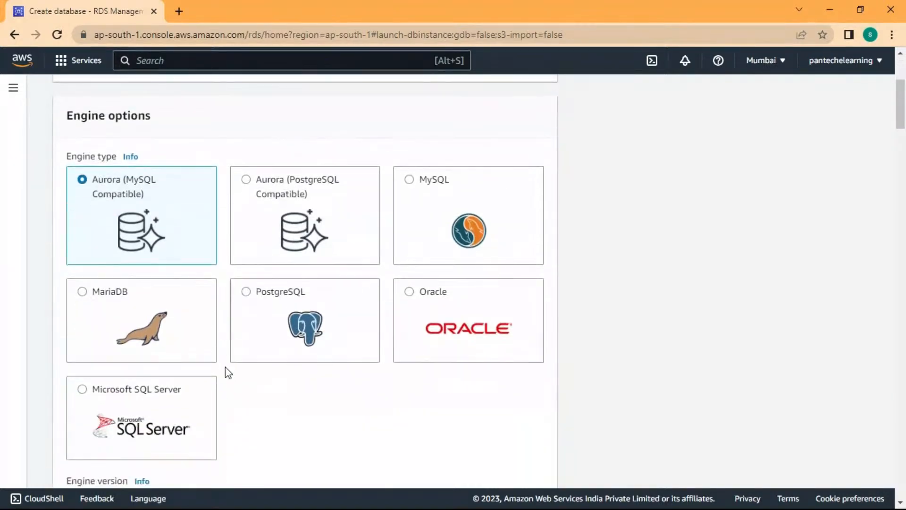
pyautogui.click(411, 181)
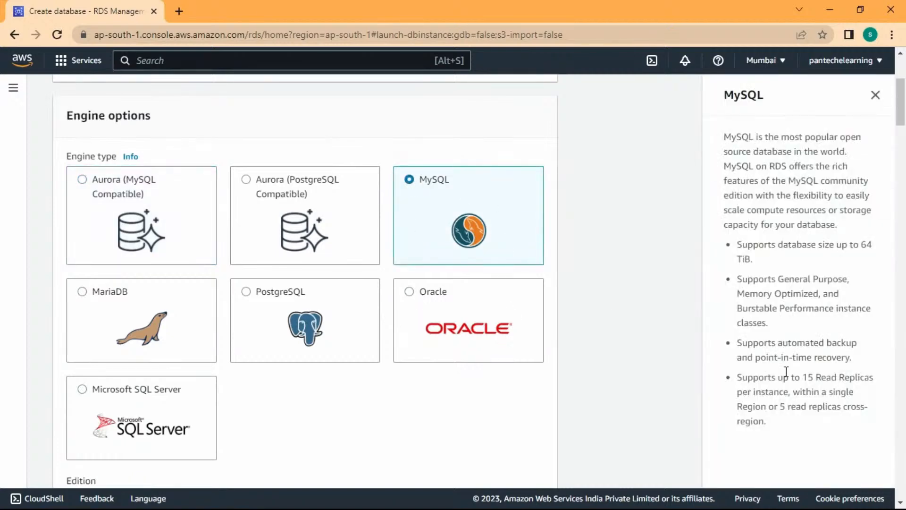
pyautogui.scroll(-7, 346, 418)
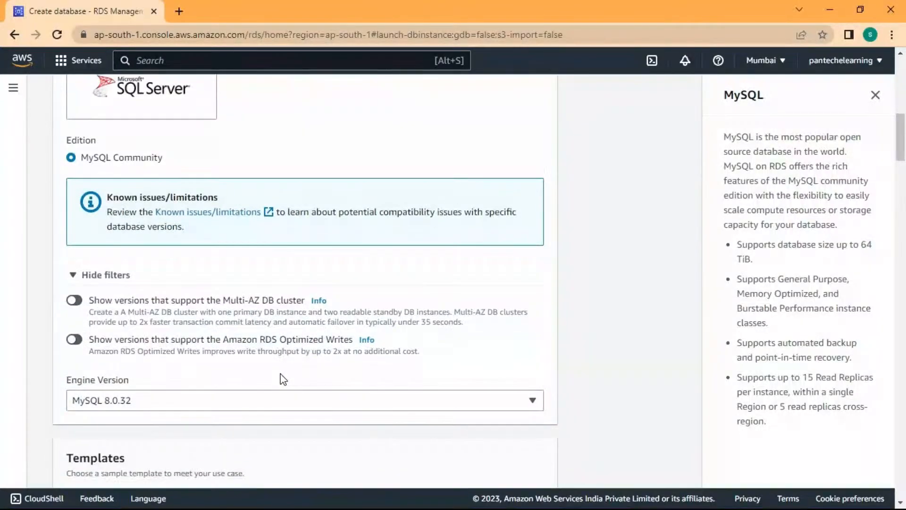
pyautogui.scroll(-4, 283, 379)
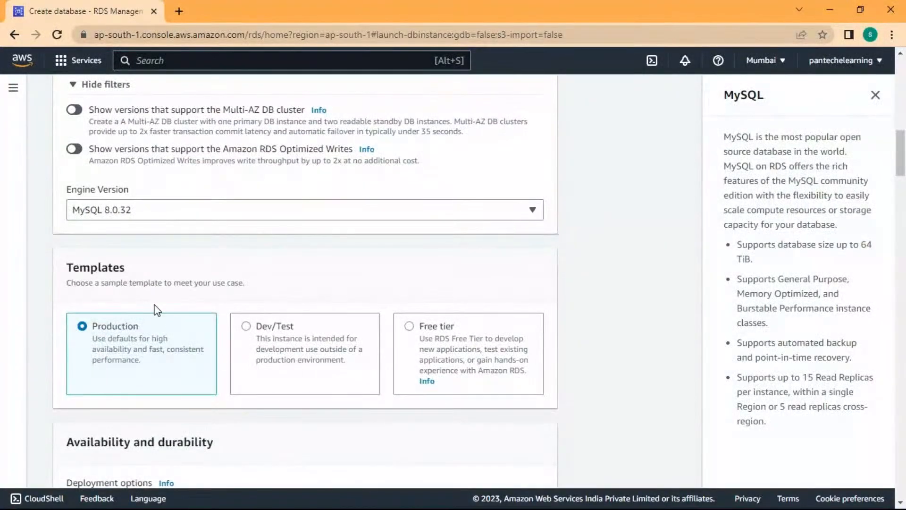
pyautogui.click(411, 327)
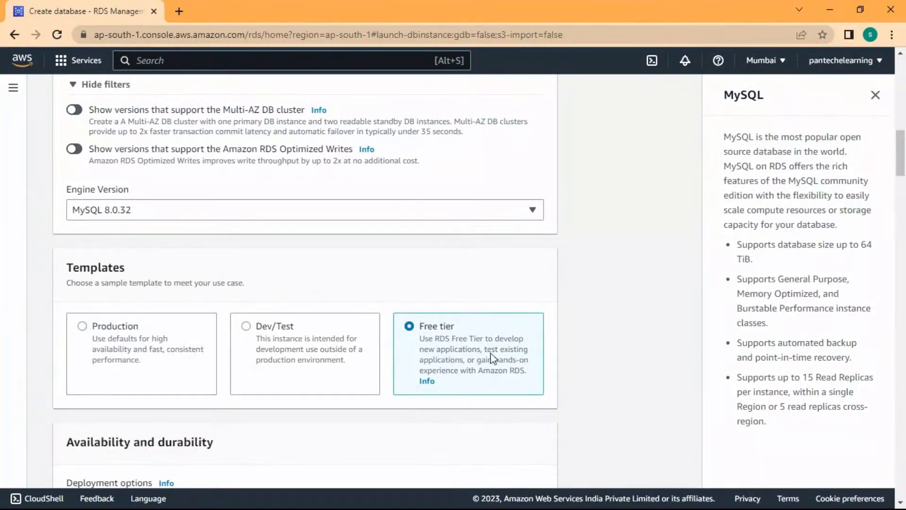
# Enter the master password and confirm it.
pyautogui.scroll(-9, 420, 418)
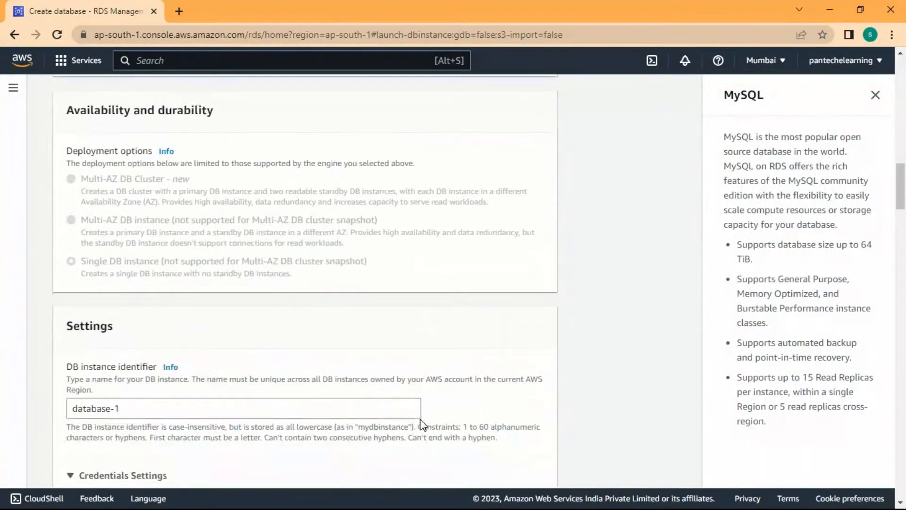
pyautogui.scroll(-2, 213, 325)
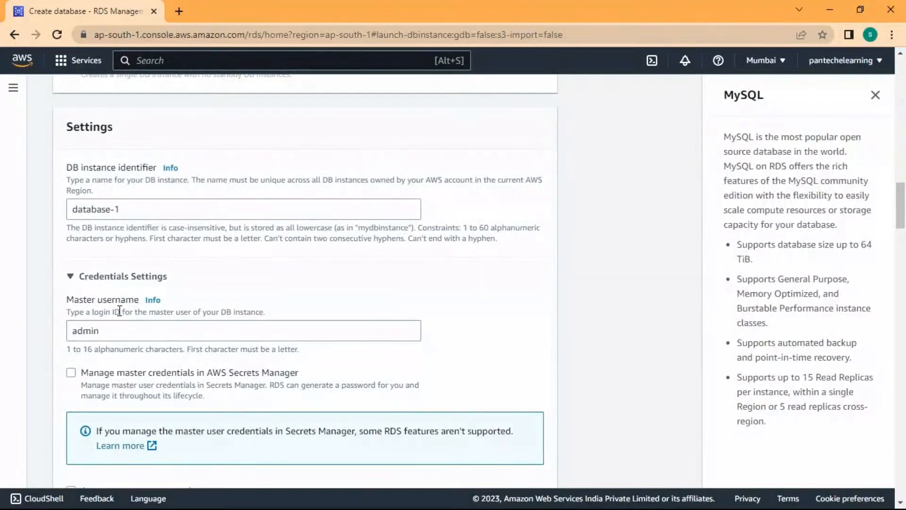
pyautogui.scroll(-5, 137, 334)
pyautogui.click(140, 346)
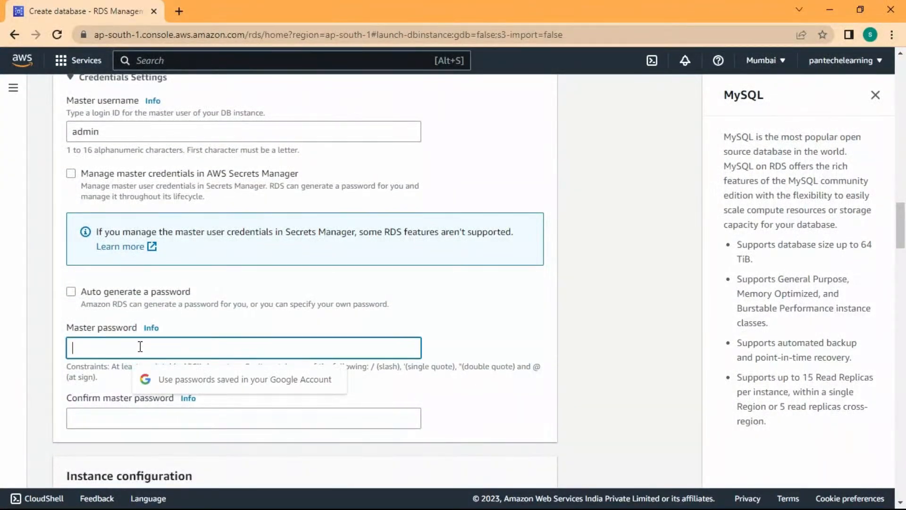
pyautogui.write('••')
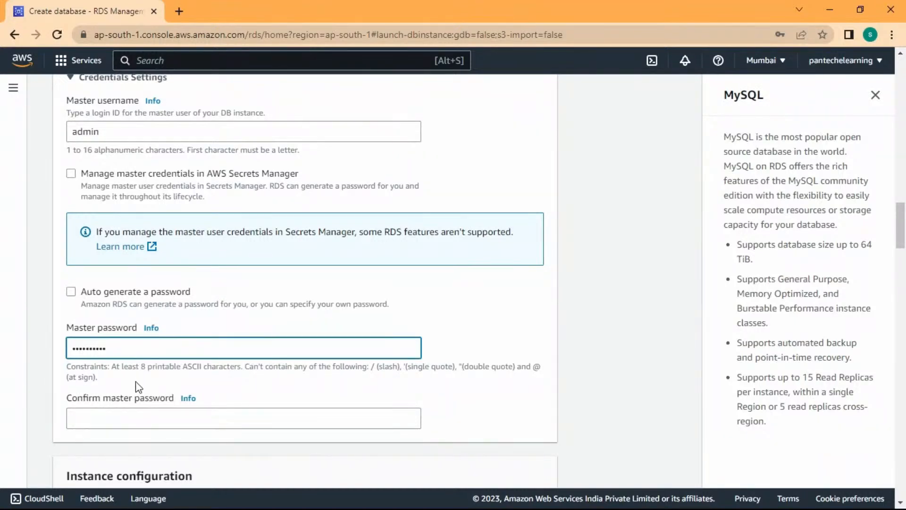
pyautogui.click(148, 427)
pyautogui.write('••')
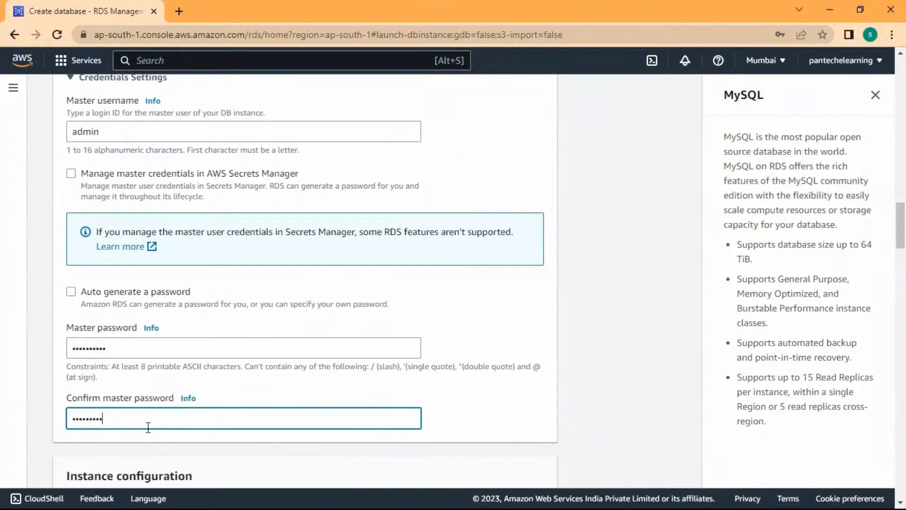
# Pick the db.t2.micro instance class and set Public access to Yes.
pyautogui.scroll(-10, 148, 427)
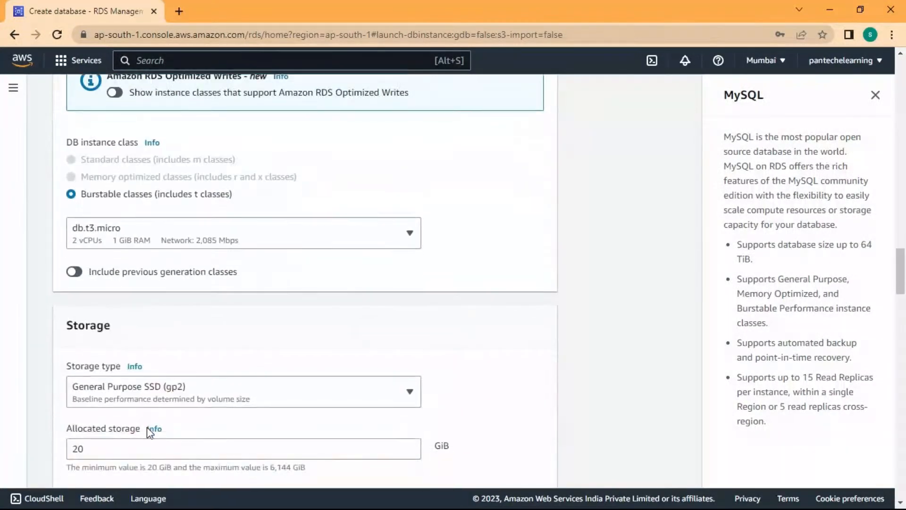
pyautogui.click(310, 245)
pyautogui.click(231, 298)
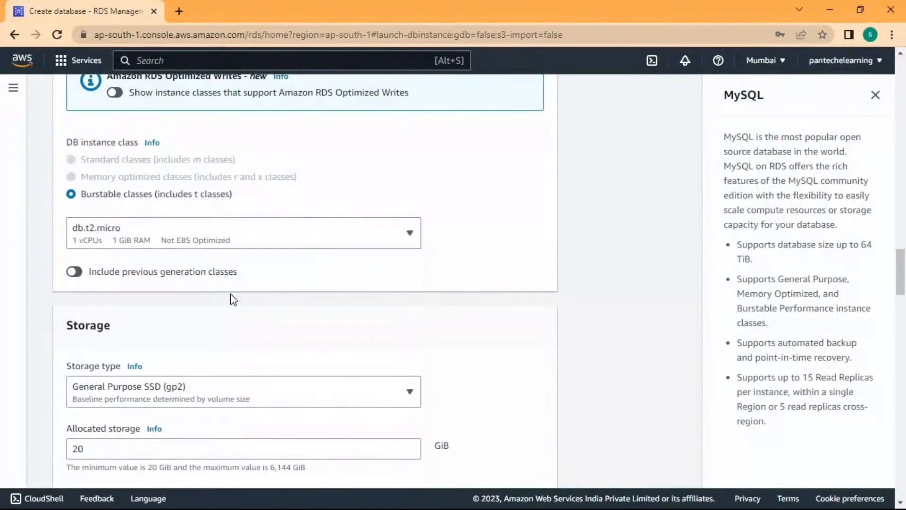
pyautogui.scroll(-5, 173, 325)
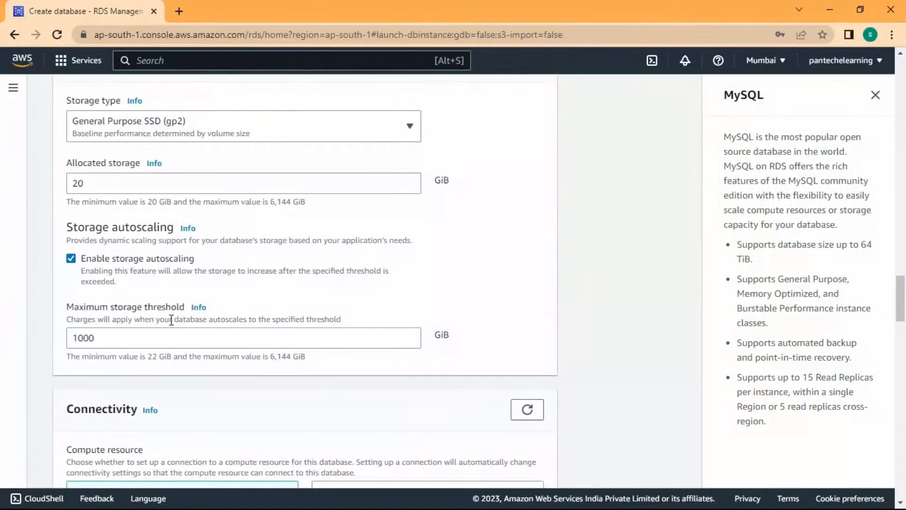
pyautogui.scroll(-5, 172, 320)
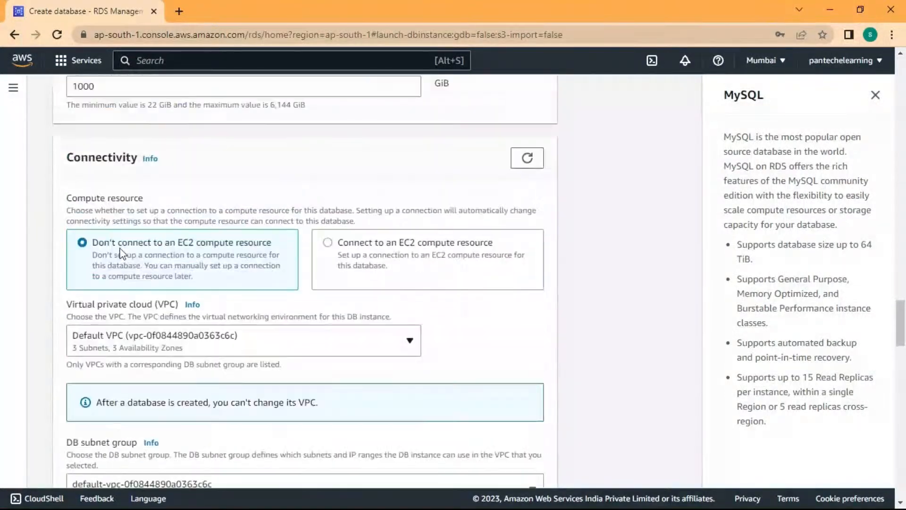
pyautogui.scroll(1, 121, 252)
pyautogui.scroll(-4, 181, 398)
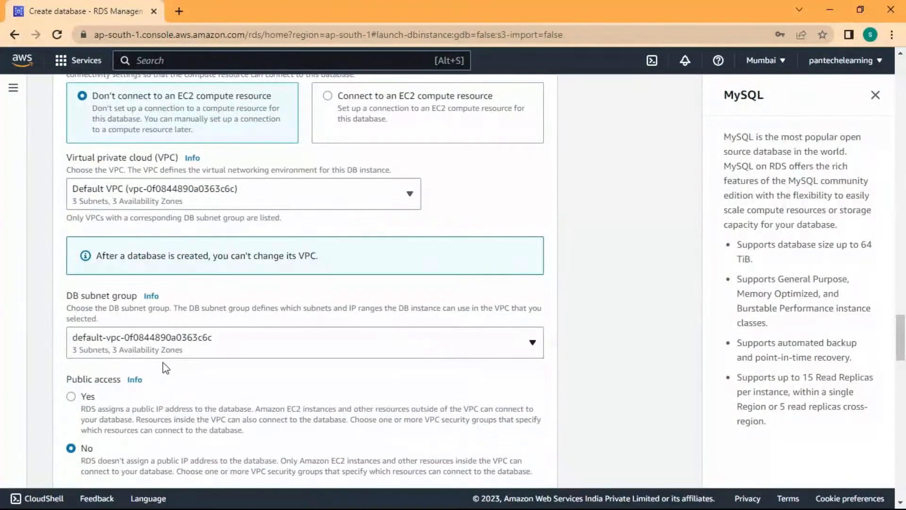
pyautogui.click(72, 397)
pyautogui.scroll(-3, 227, 432)
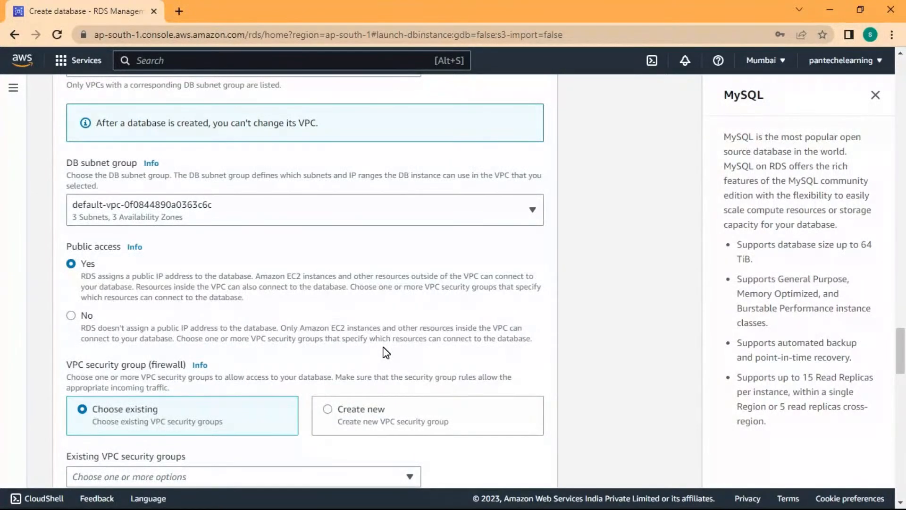
pyautogui.scroll(-2, 168, 215)
pyautogui.scroll(-7, 172, 297)
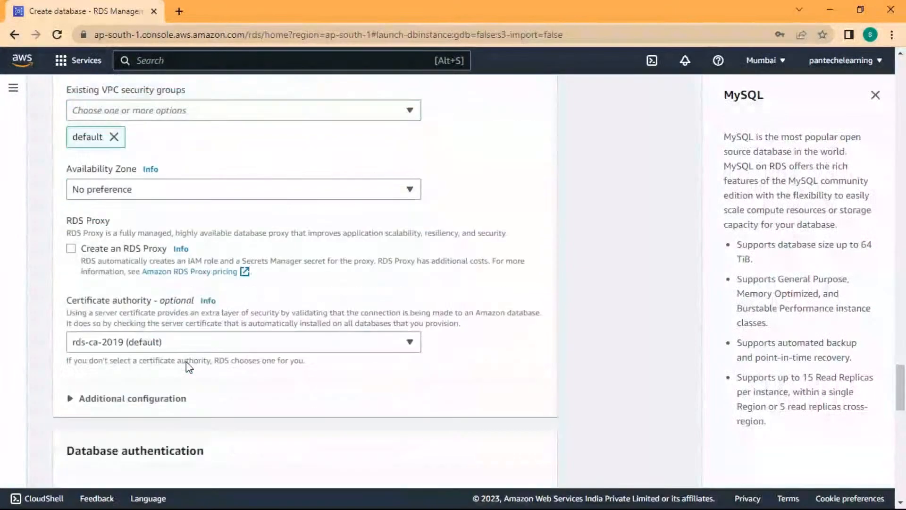
pyautogui.scroll(-6, 186, 362)
pyautogui.scroll(-5, 186, 362)
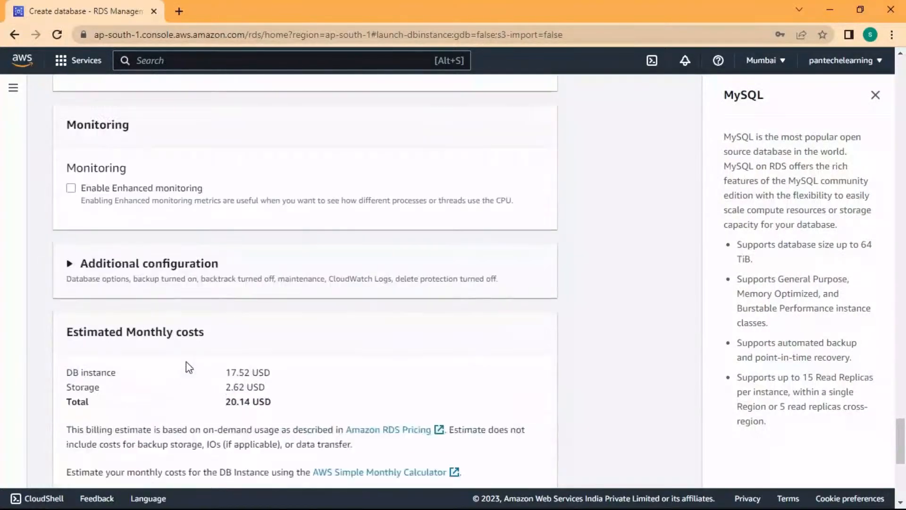
pyautogui.scroll(-7, 186, 361)
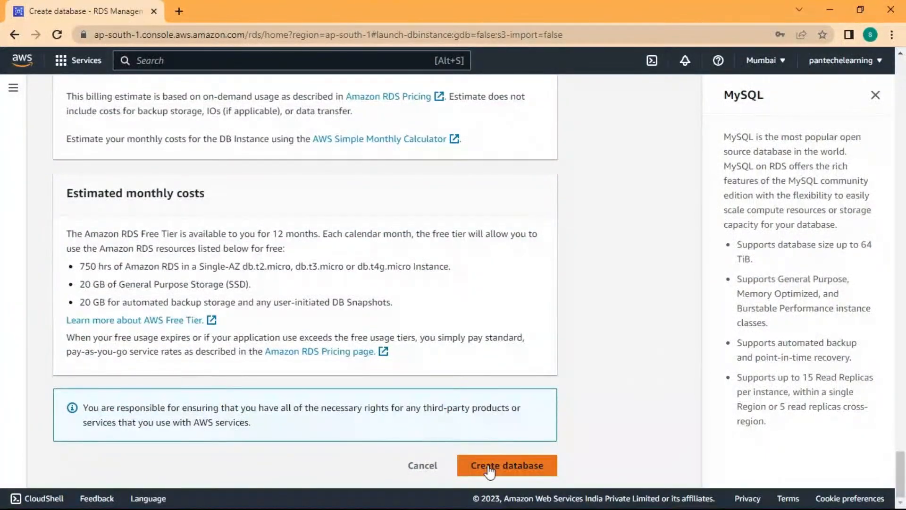
# Submit the form to create database-1, skip the suggested add-ons, and refresh the list.
pyautogui.click(488, 466)
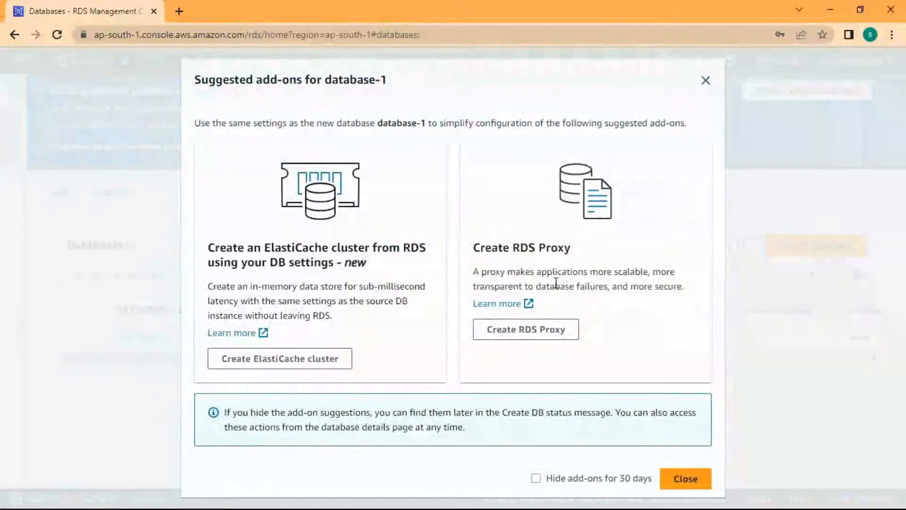
pyautogui.click(706, 81)
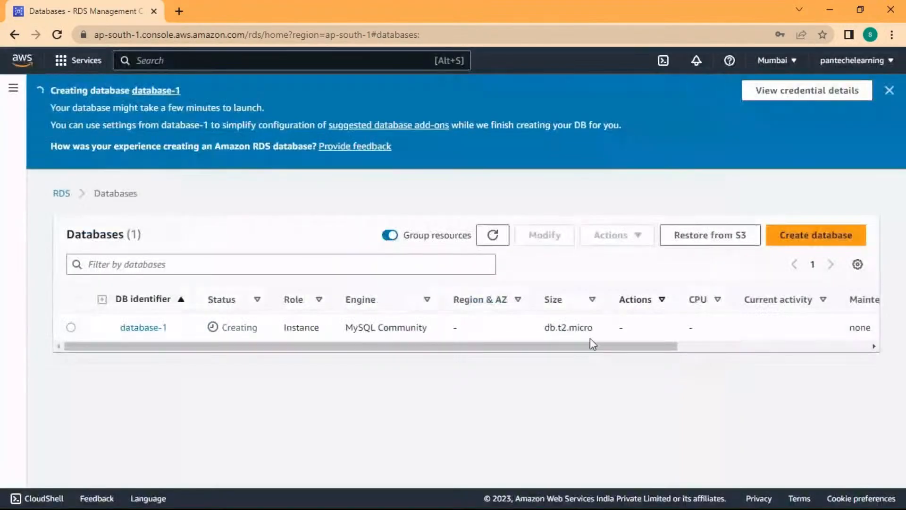
pyautogui.click(501, 241)
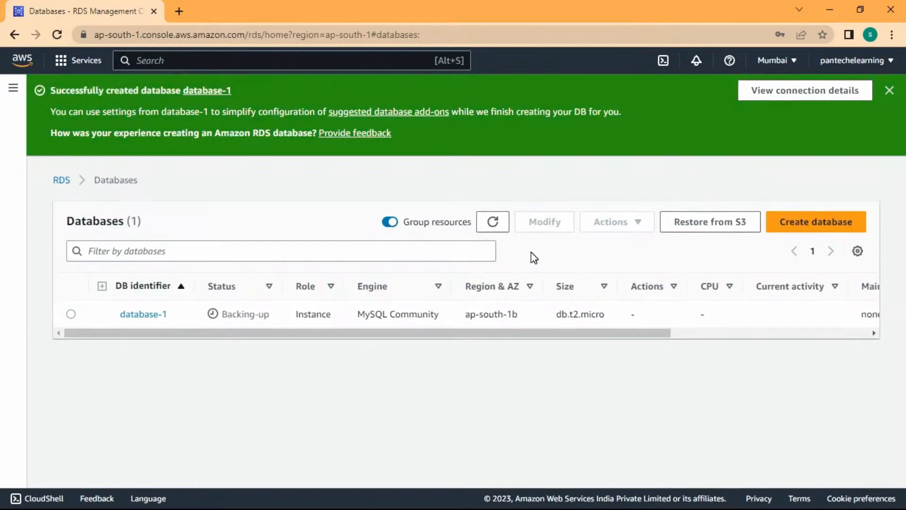
# Open database-1's details and follow its default VPC security group link.
pyautogui.click(161, 315)
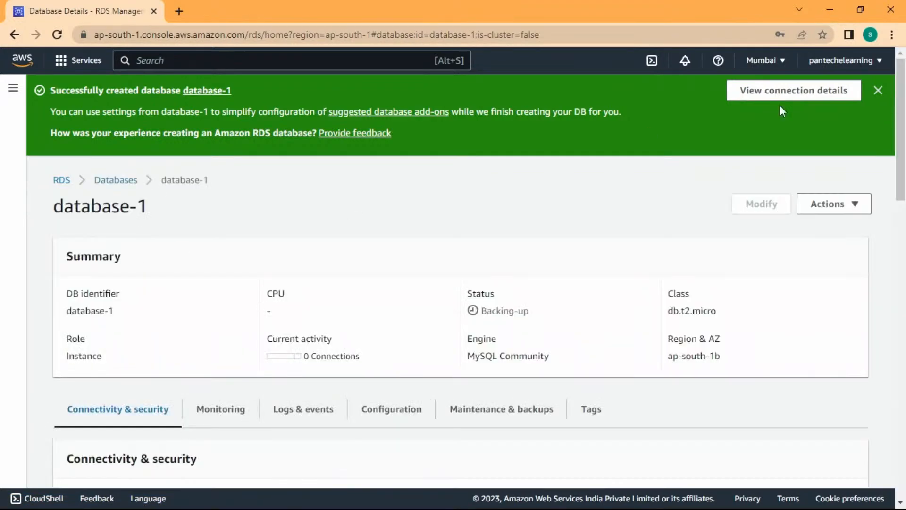
pyautogui.click(890, 91)
pyautogui.scroll(-5, 211, 362)
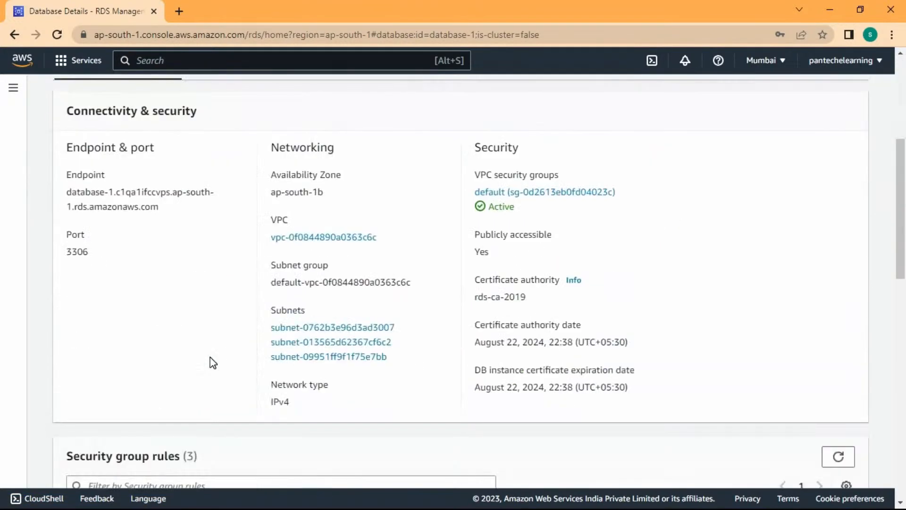
pyautogui.scroll(1, 477, 316)
pyautogui.click(554, 260)
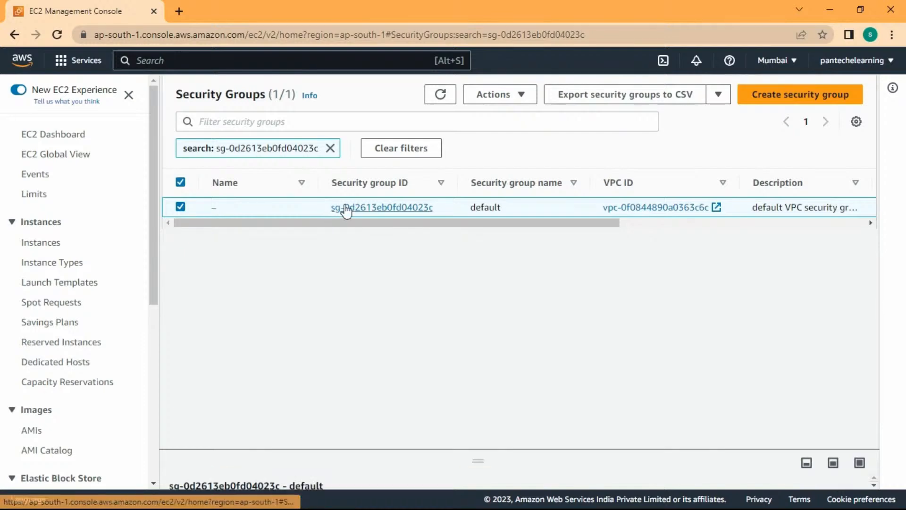
# Open the default security group's inbound rules and save them without changes.
pyautogui.click(392, 207)
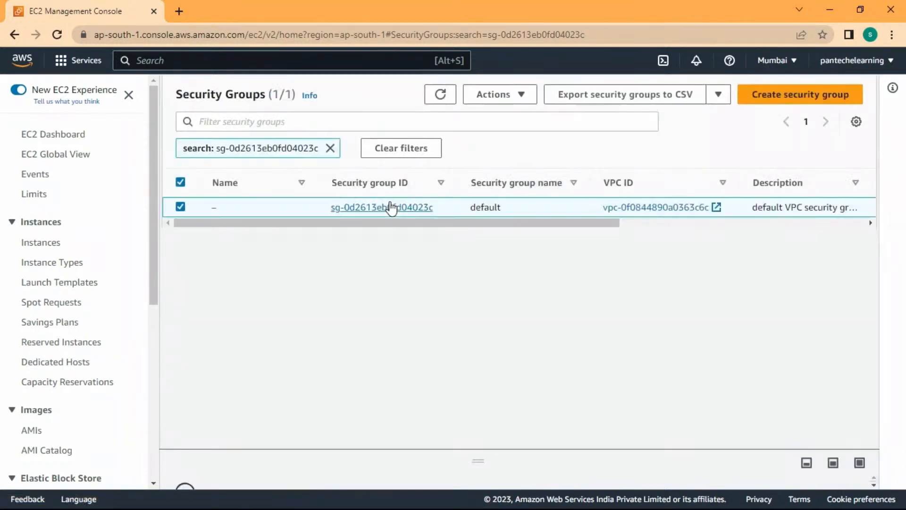
pyautogui.click(398, 234)
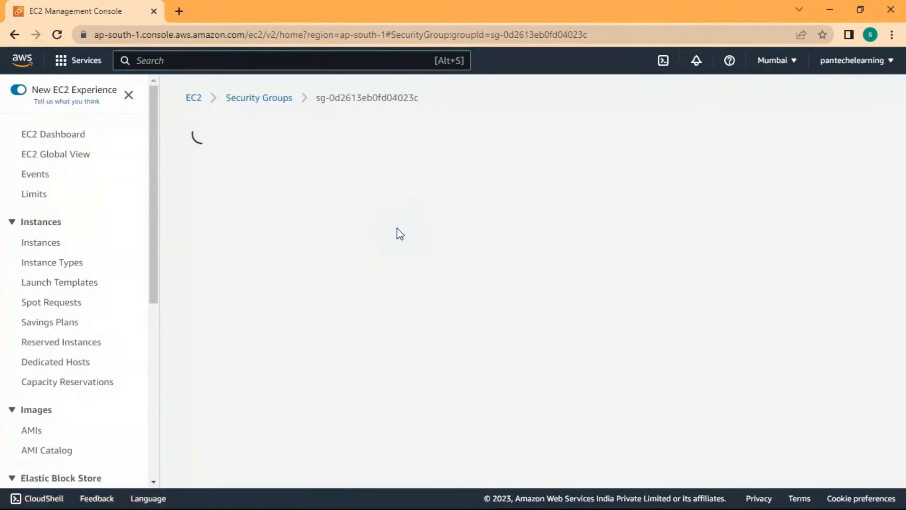
pyautogui.scroll(-2, 305, 379)
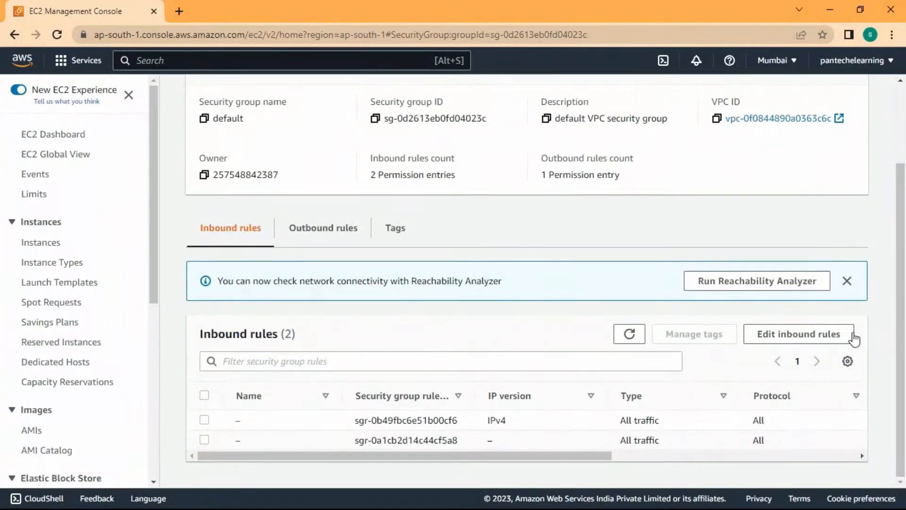
pyautogui.click(847, 335)
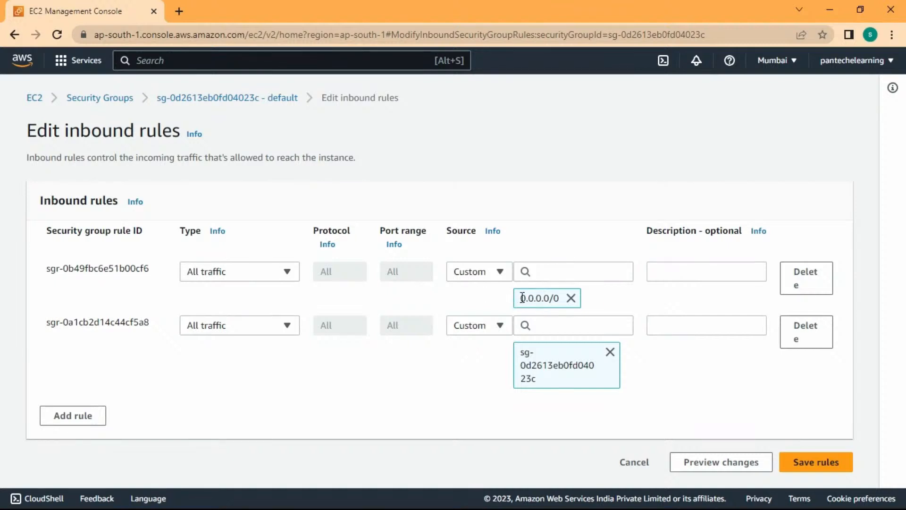
pyautogui.click(825, 463)
pyautogui.scroll(-1, 543, 435)
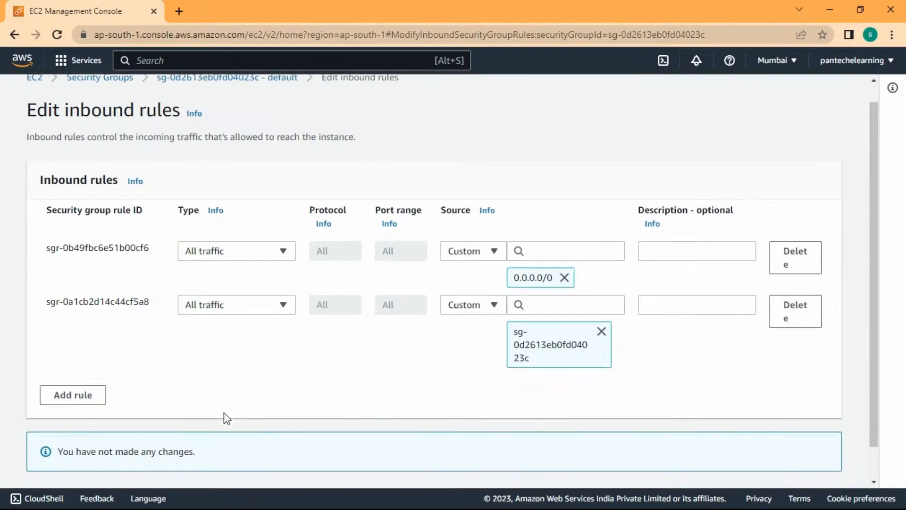
pyautogui.click(609, 464)
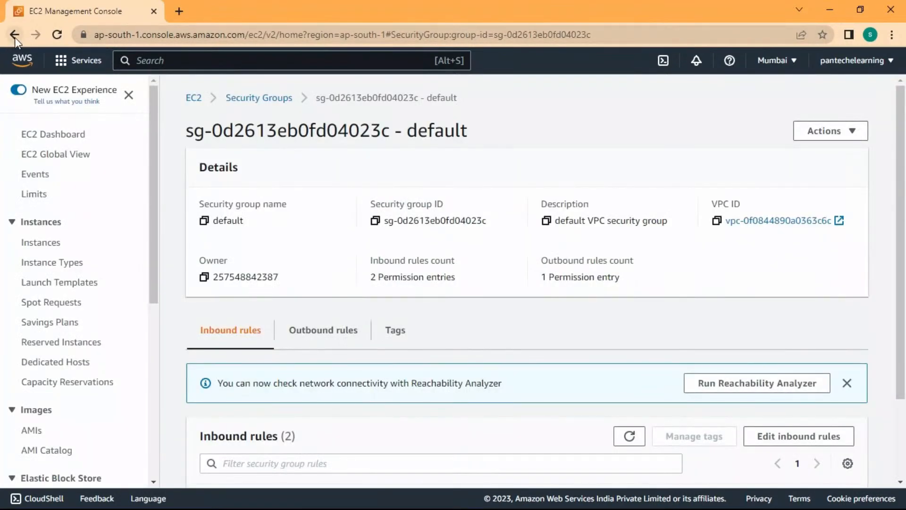
# Search the AWS services for 'rds' and return to the RDS dashboard.
pyautogui.click(179, 60)
pyautogui.write('r')
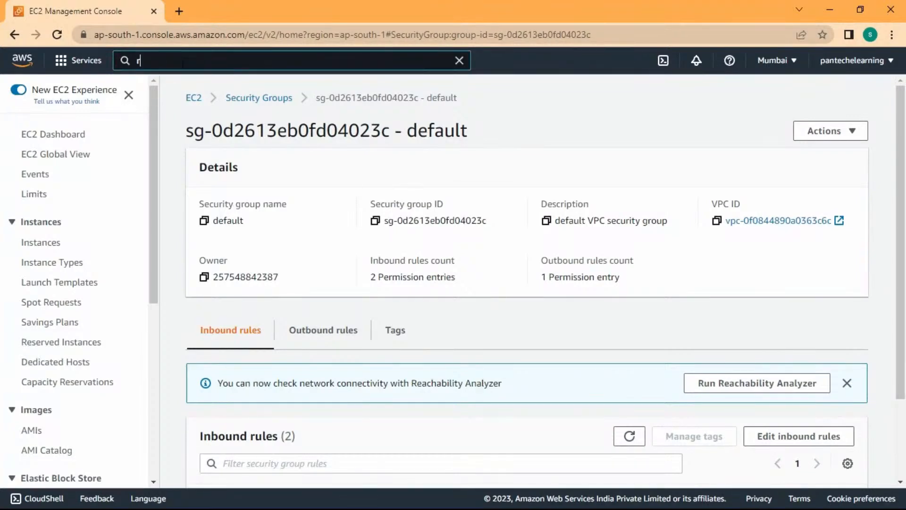
pyautogui.write('e')
pyautogui.write('ds')
pyautogui.click(329, 191)
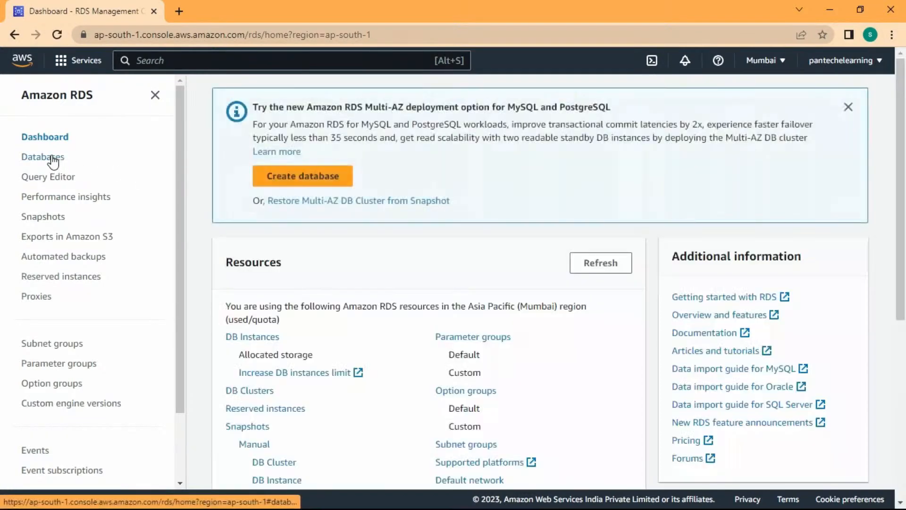
# Open database-1 from the Databases list and copy its endpoint hostname.
pyautogui.click(53, 162)
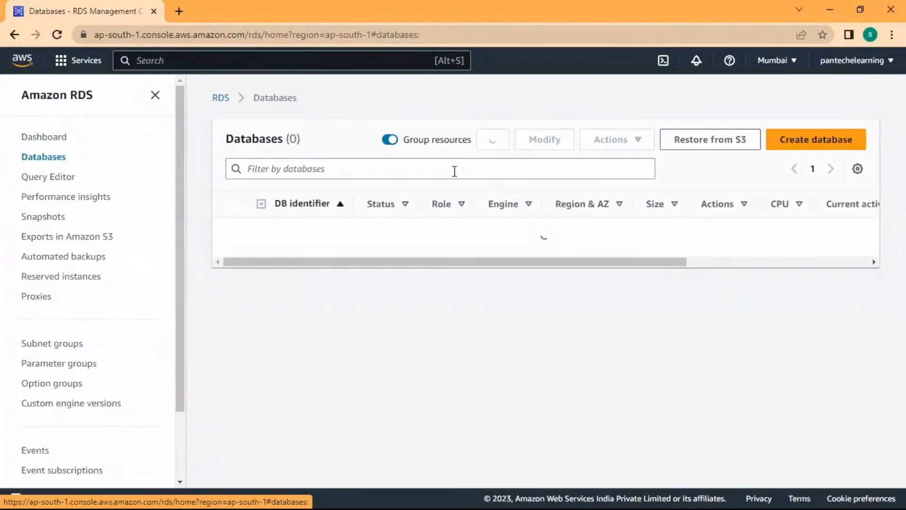
pyautogui.click(325, 233)
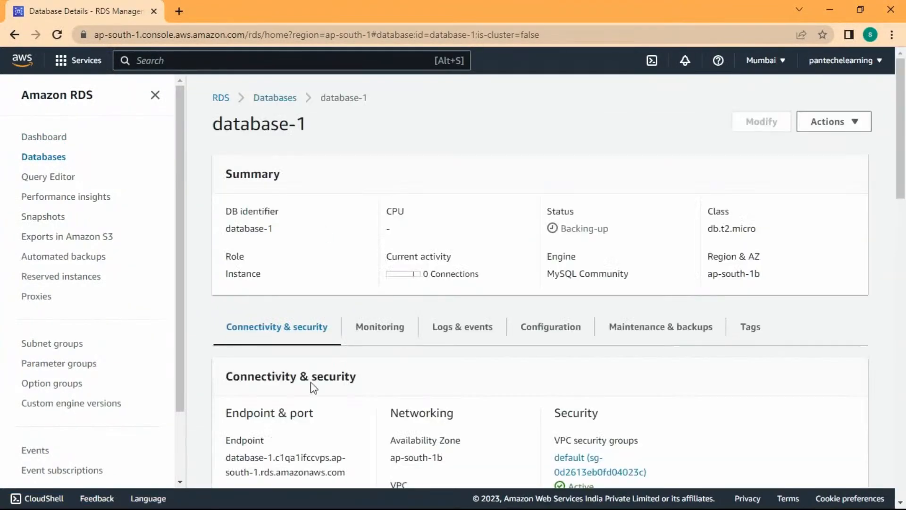
pyautogui.scroll(-2, 297, 395)
pyautogui.moveTo(229, 390); pyautogui.dragTo(349, 415)
pyautogui.hotkey('ctrl', 'c')
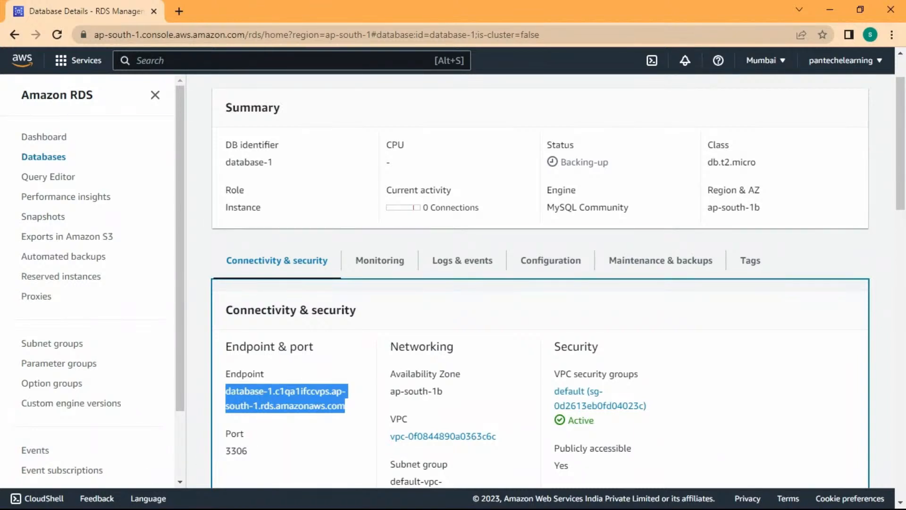
pyautogui.press('super')
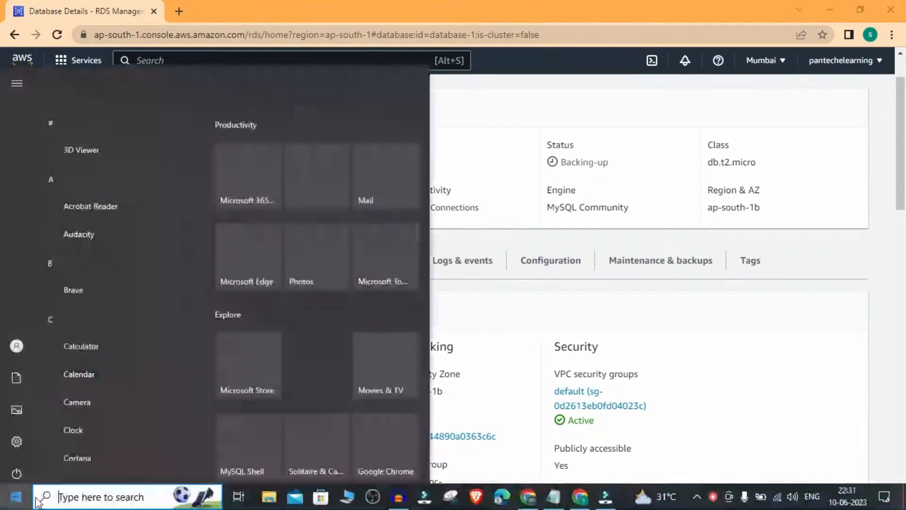
# Search the Start menu for 'mysql' and launch MySQL Workbench 8.0 CE.
pyautogui.click(86, 498)
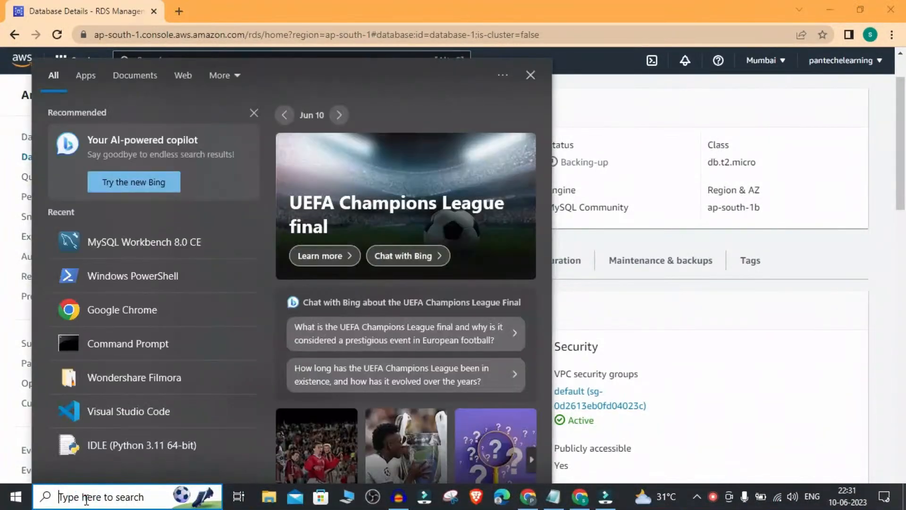
pyautogui.write('mysql')
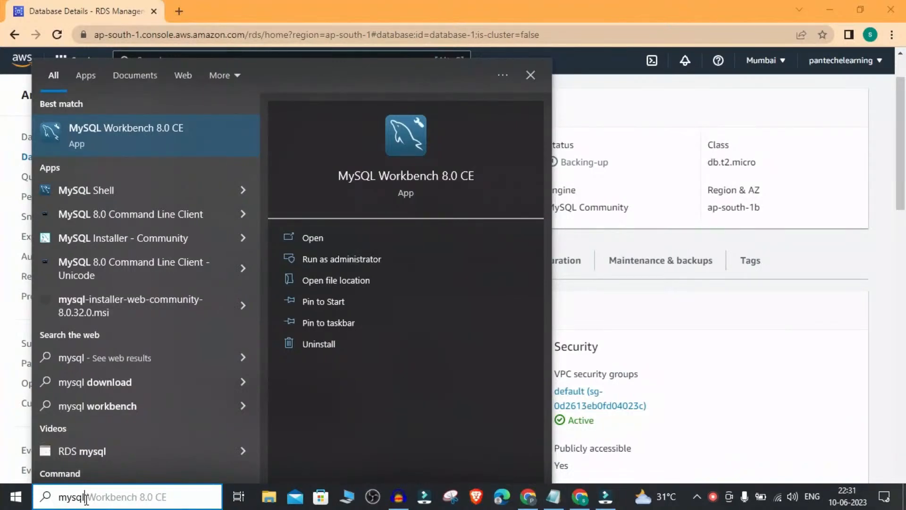
pyautogui.click(139, 149)
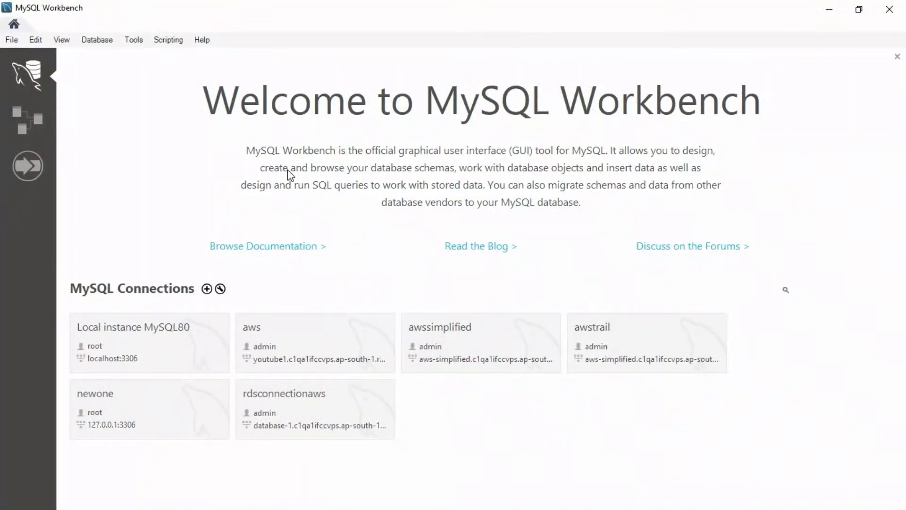
# Set up a new connection named db1rds with the RDS endpoint as host and user admin.
pyautogui.click(206, 288)
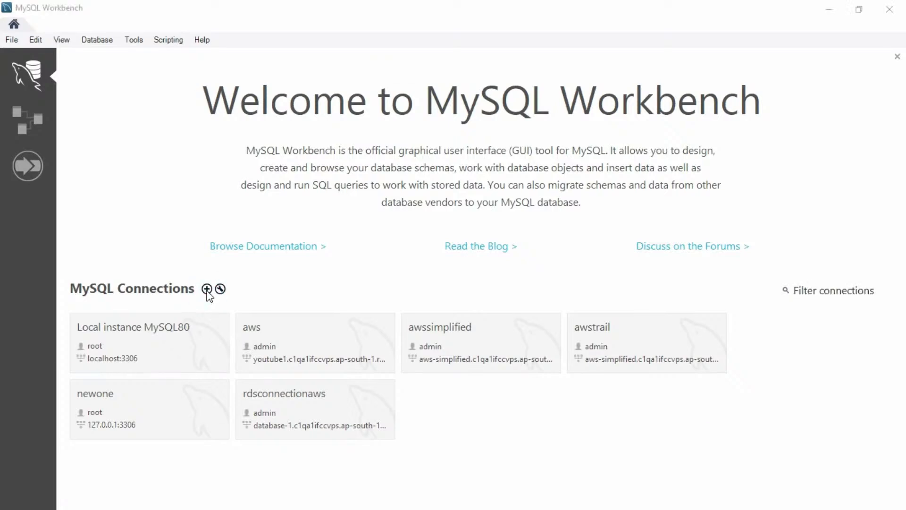
pyautogui.click(331, 184)
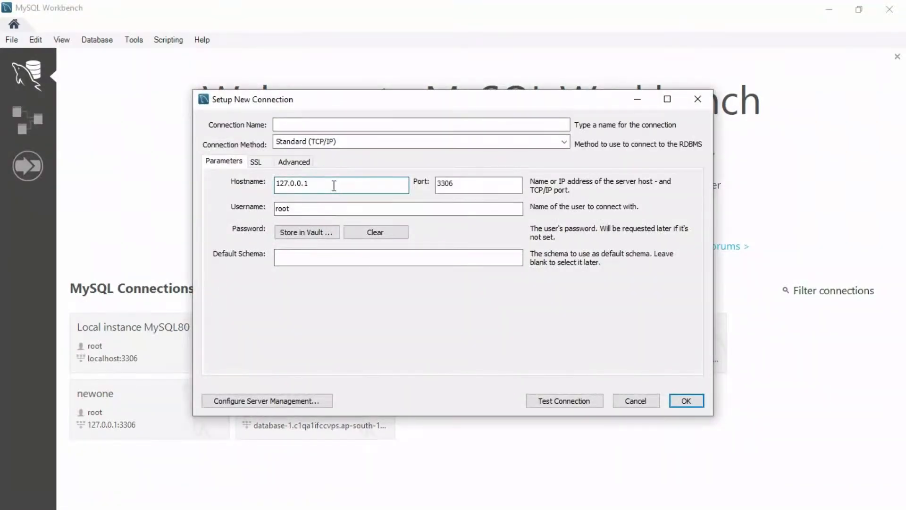
pyautogui.doubleClick(334, 184)
pyautogui.hotkey('ctrl', 'v')
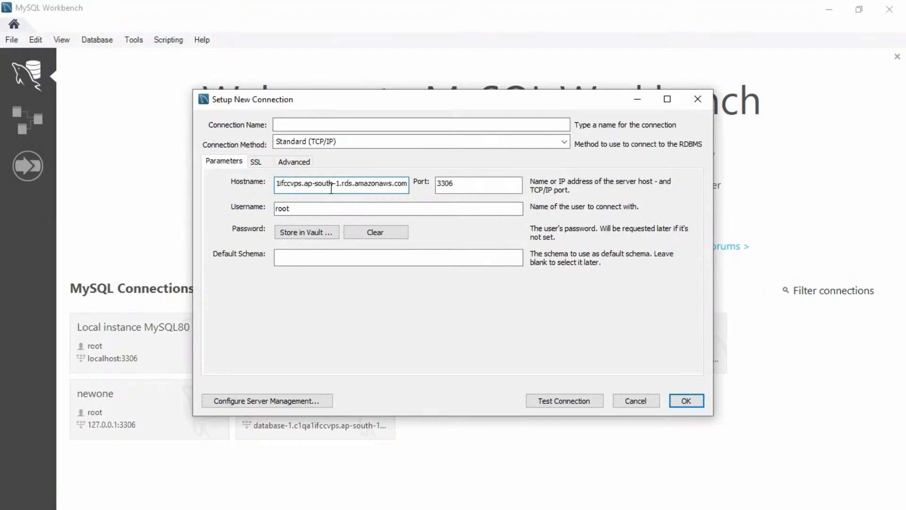
pyautogui.click(313, 209)
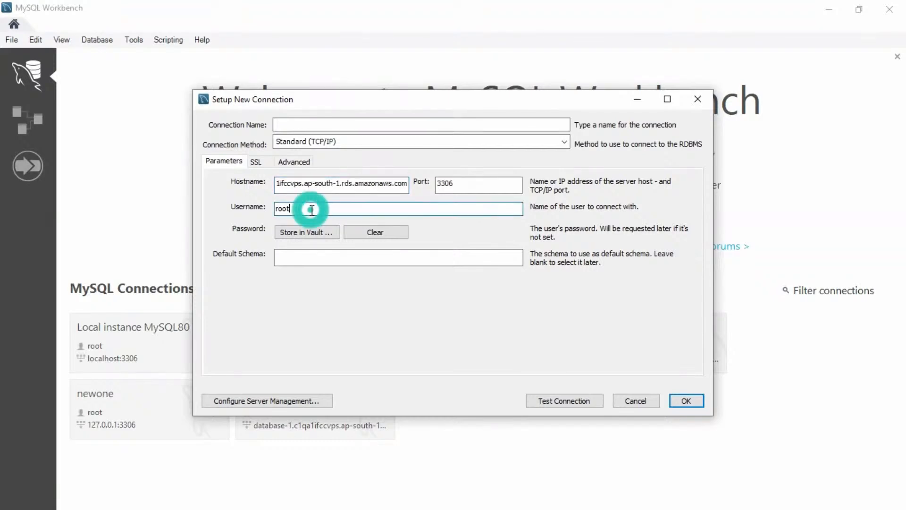
pyautogui.doubleClick(312, 209)
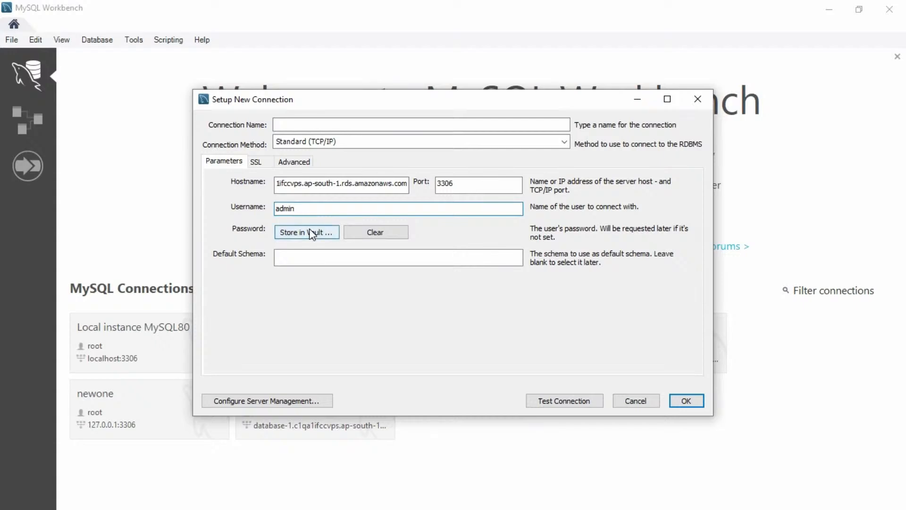
pyautogui.click(346, 125)
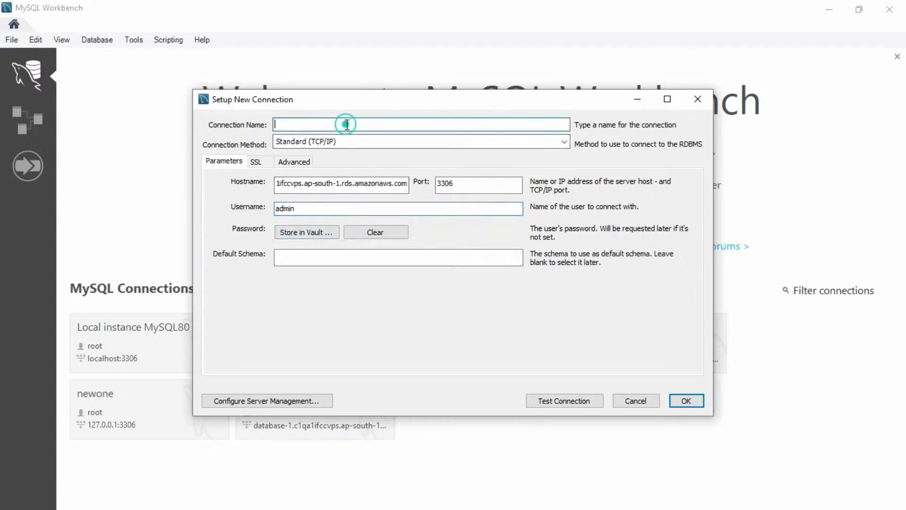
pyautogui.write('db1rds')
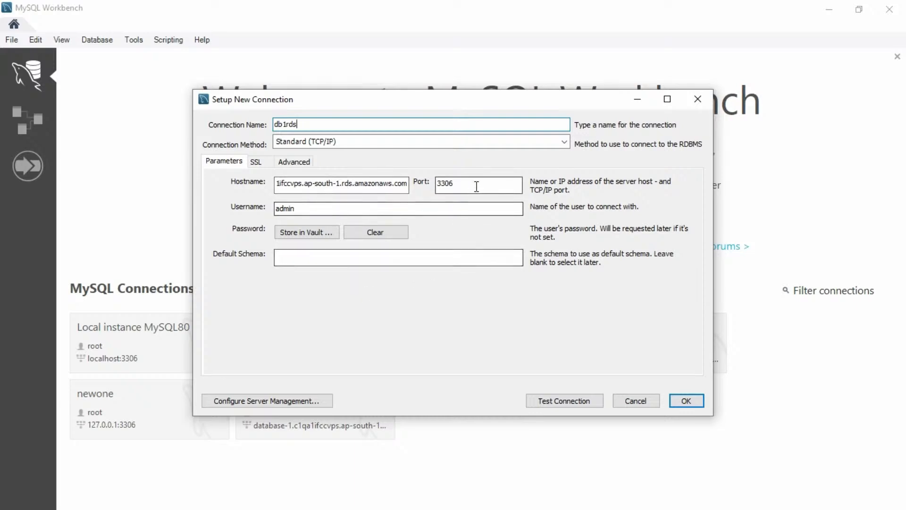
# Test the db1rds connection successfully and save it.
pyautogui.click(574, 402)
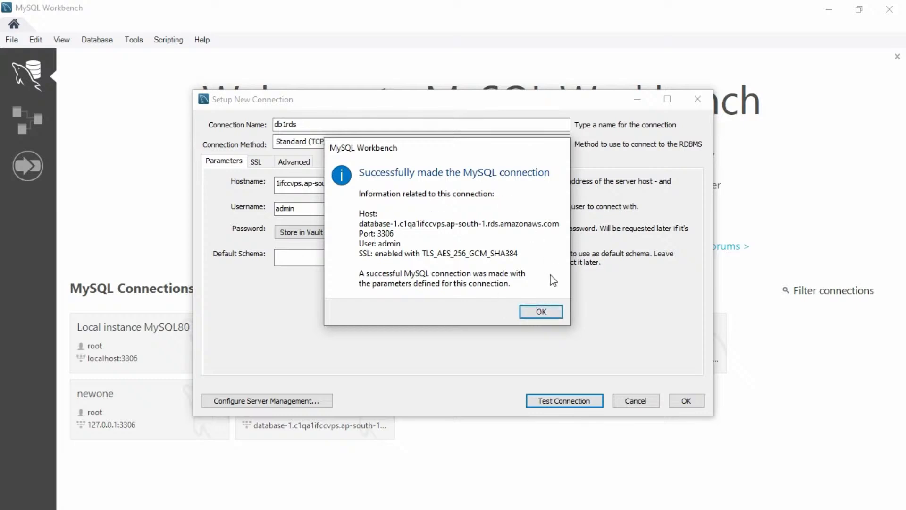
pyautogui.click(548, 311)
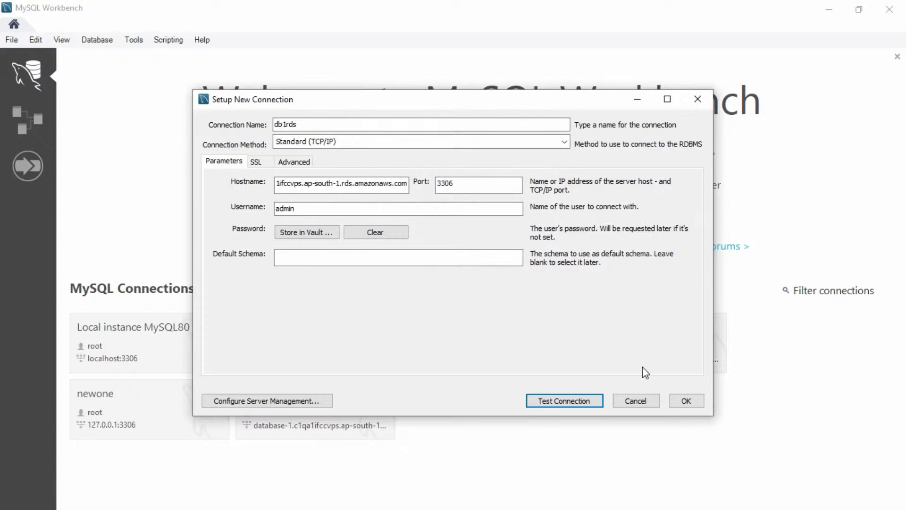
pyautogui.click(685, 401)
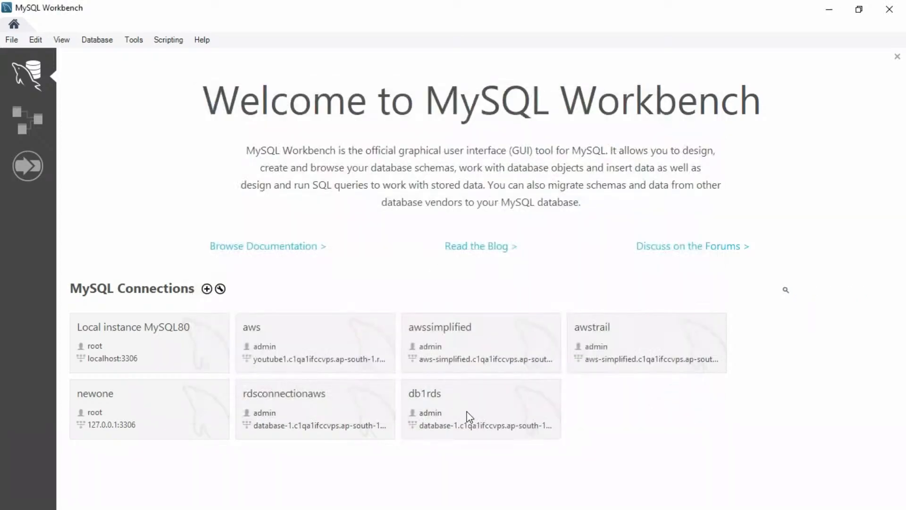
# Open the db1rds connection and put the cursor on line 1 of the empty Query 1 editor.
pyautogui.click(440, 402)
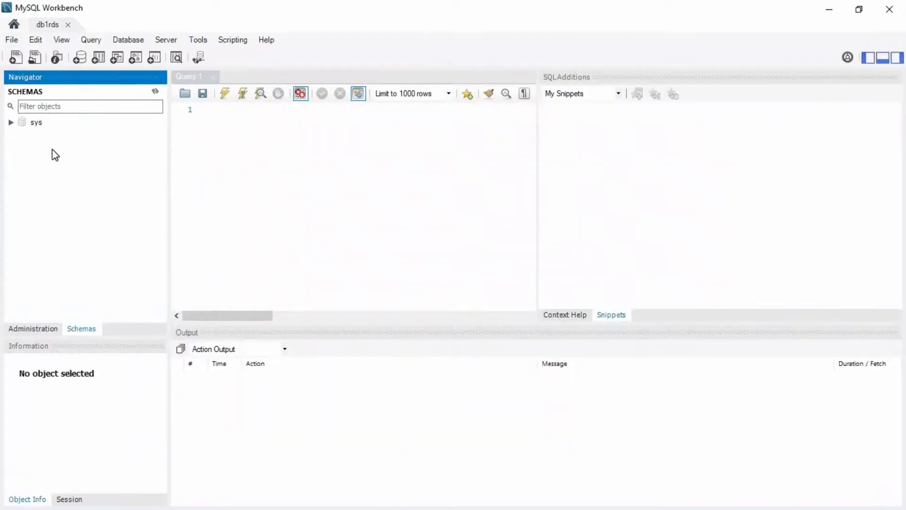
pyautogui.click(198, 214)
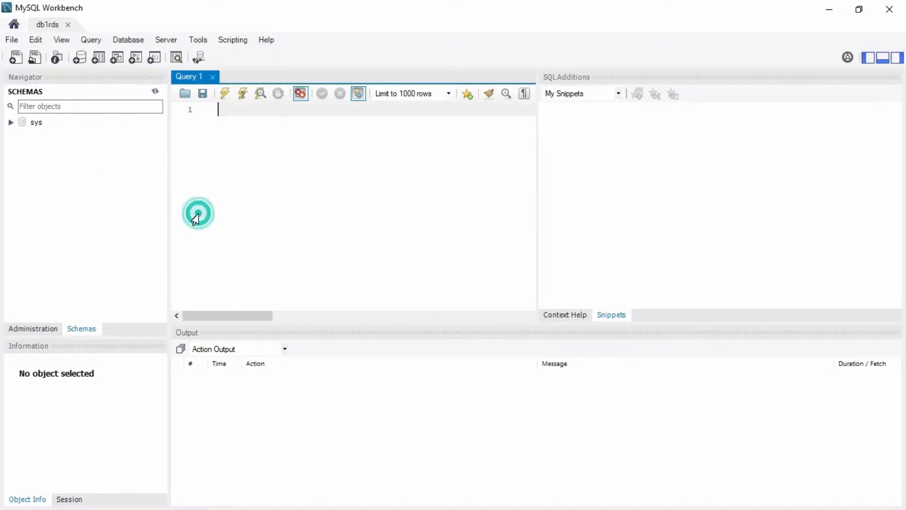
pyautogui.click(112, 170)
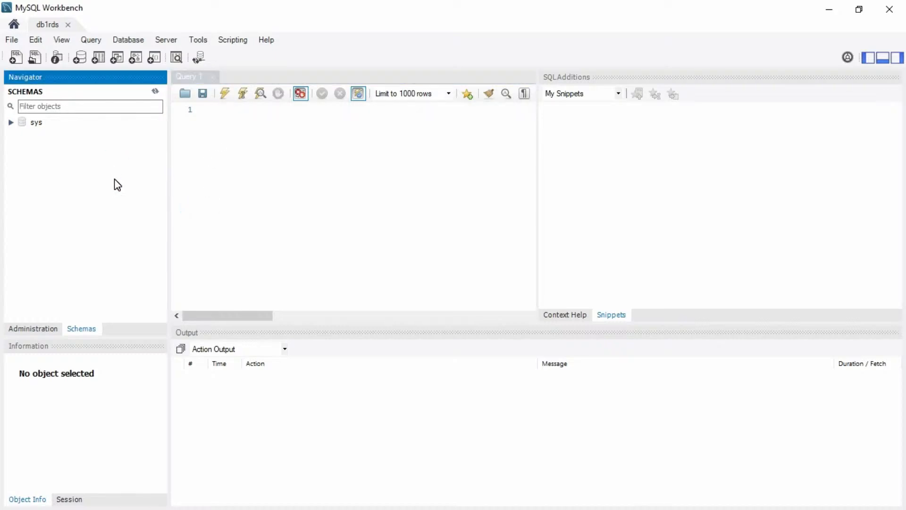
pyautogui.click(224, 142)
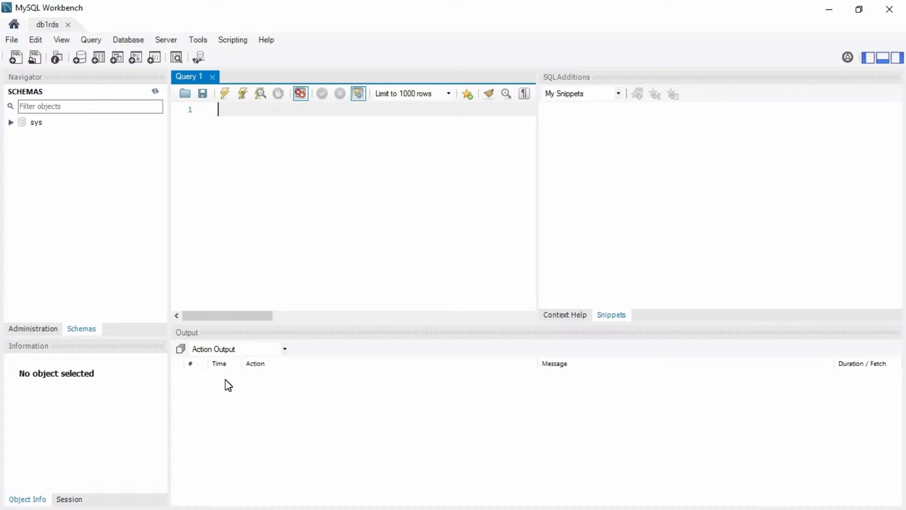
# Write CREATE DATABASE example; and USE example; in Query 1, refreshing the schema list midway.
pyautogui.write('CREATE')
pyautogui.rightClick(48, 145)
pyautogui.click(64, 178)
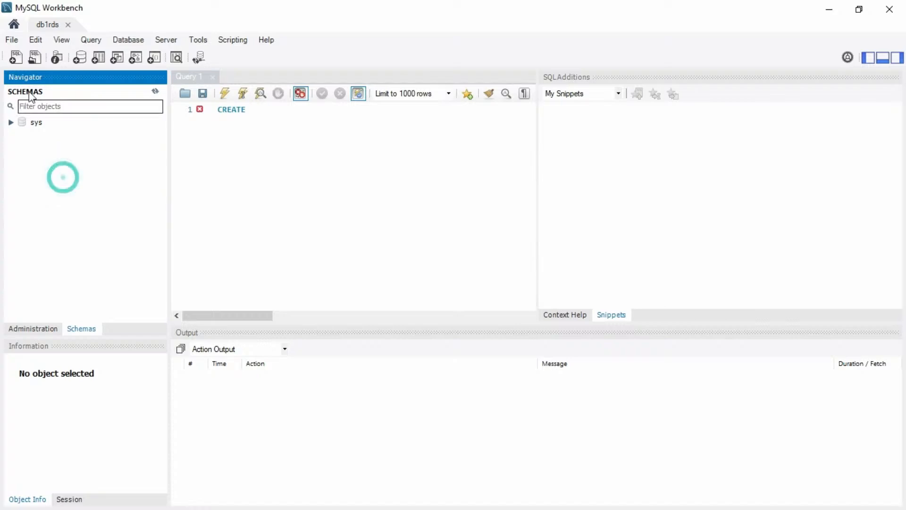
pyautogui.click(266, 107)
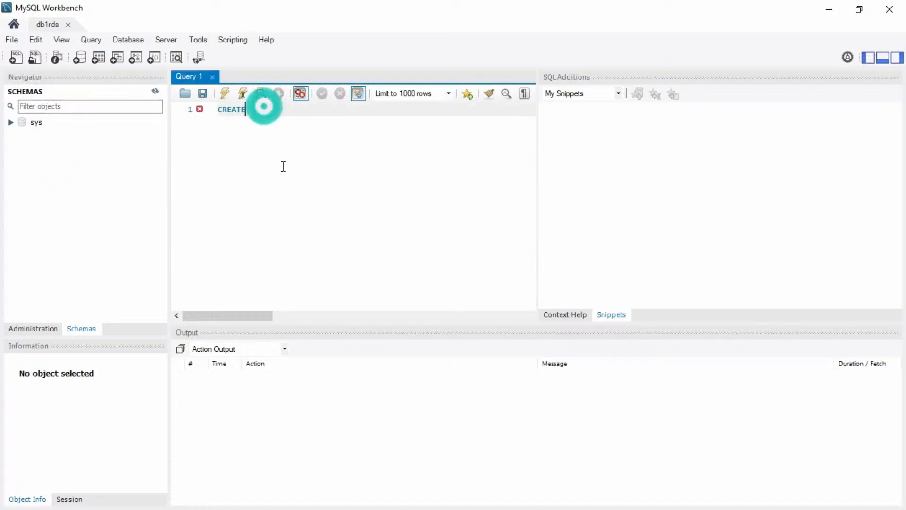
pyautogui.write('DATABASE')
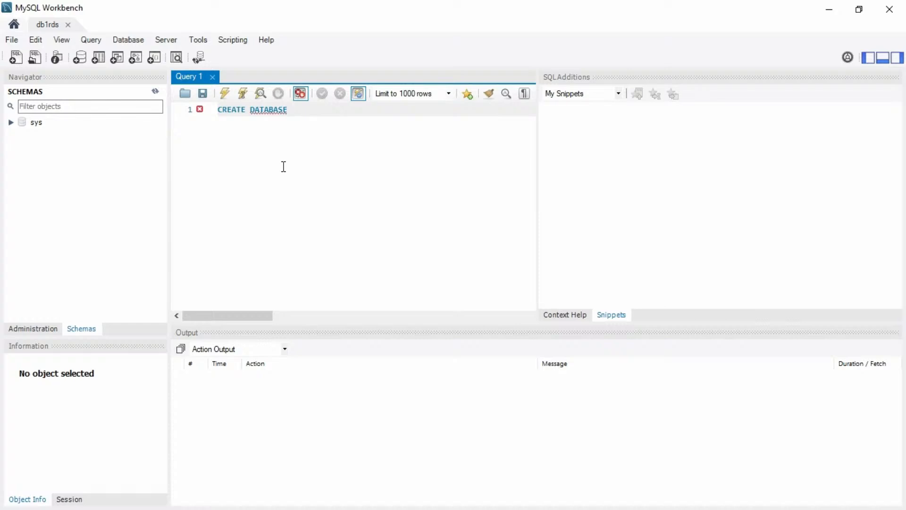
pyautogui.write(' example;')
pyautogui.press('Return')
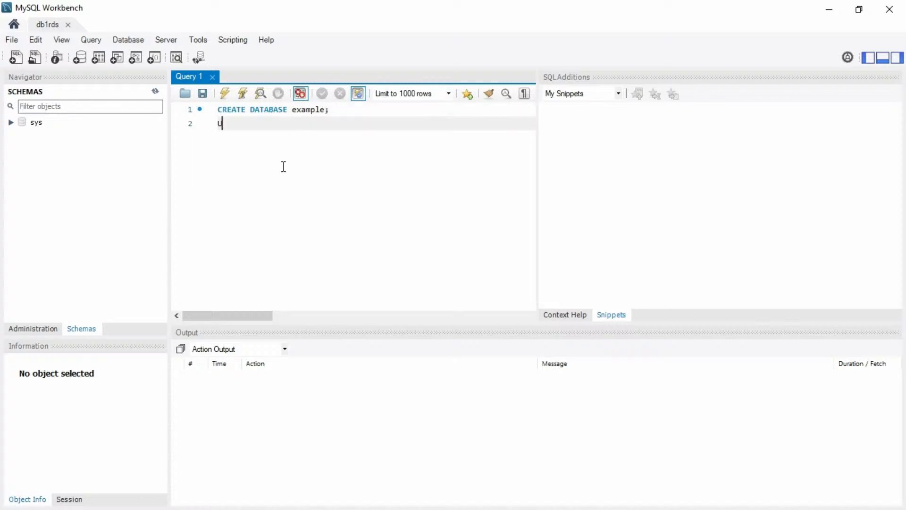
pyautogui.write('USE example;')
pyautogui.press('Return')
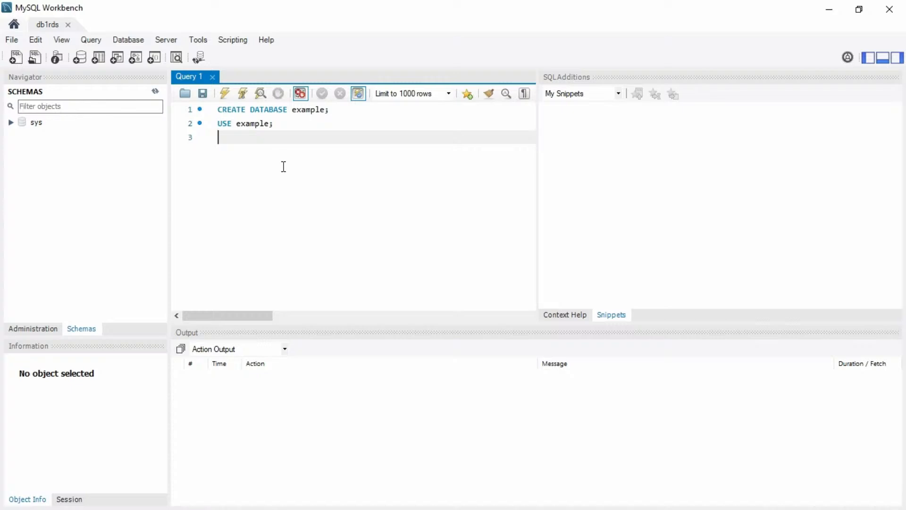
# Erase the unfinished CREATE TABLE customers( line and execute the two statements.
pyautogui.write('CREATE TABLE custome')
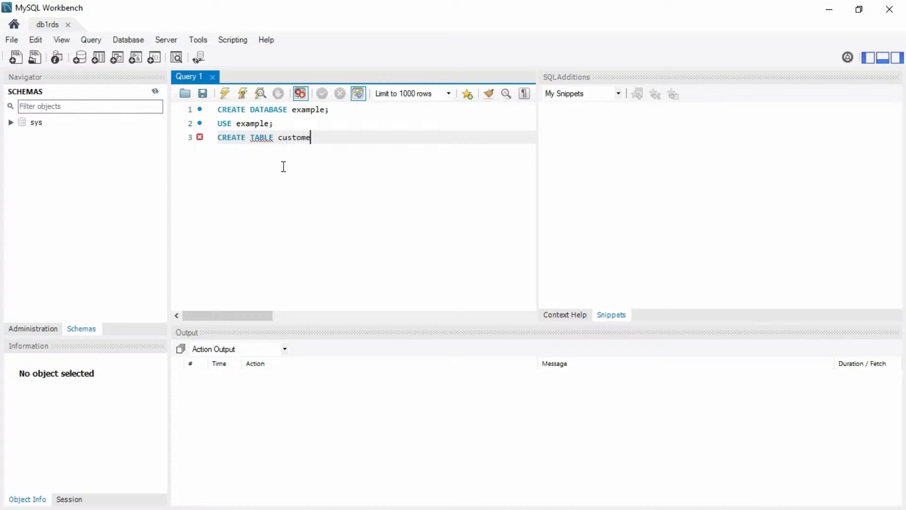
pyautogui.write('rs(')
pyautogui.press('Return')
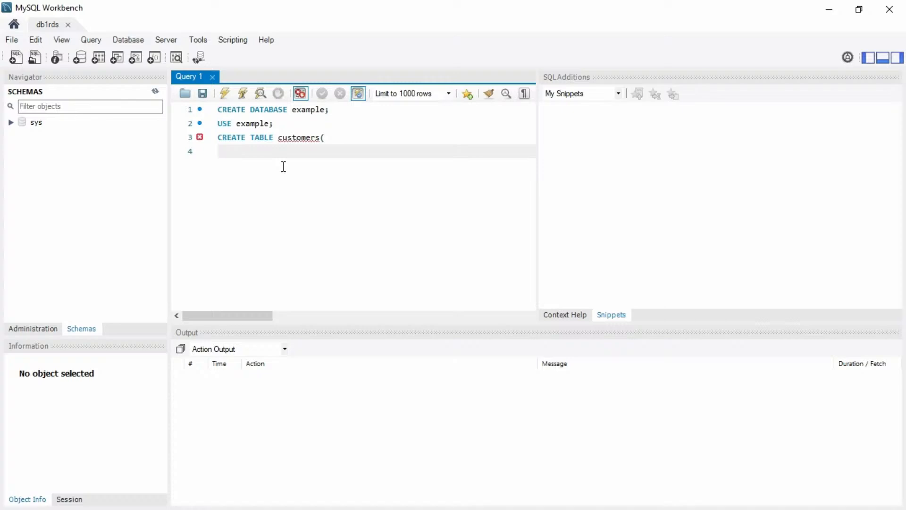
pyautogui.press('BackSpace')
pyautogui.press('BackSpace')
pyautogui.press('BackSpace')
pyautogui.press('BackSpace')
pyautogui.press('BackSpace')
pyautogui.press('BackSpace')
pyautogui.press('BackSpace')
pyautogui.press('BackSpace')
pyautogui.press('BackSpace')
pyautogui.press('BackSpace')
pyautogui.press('BackSpace')
pyautogui.press('BackSpace')
pyautogui.press('BackSpace')
pyautogui.press('BackSpace')
pyautogui.press('BackSpace')
pyautogui.press('BackSpace')
pyautogui.press('BackSpace')
pyautogui.press('BackSpace')
pyautogui.press('BackSpace')
pyautogui.press('BackSpace')
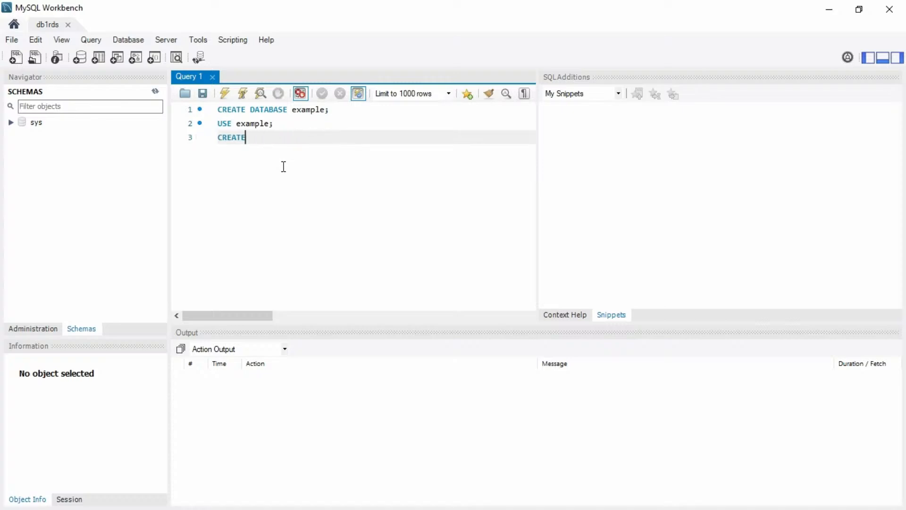
pyautogui.press('BackSpace')
pyautogui.press('BackSpace')
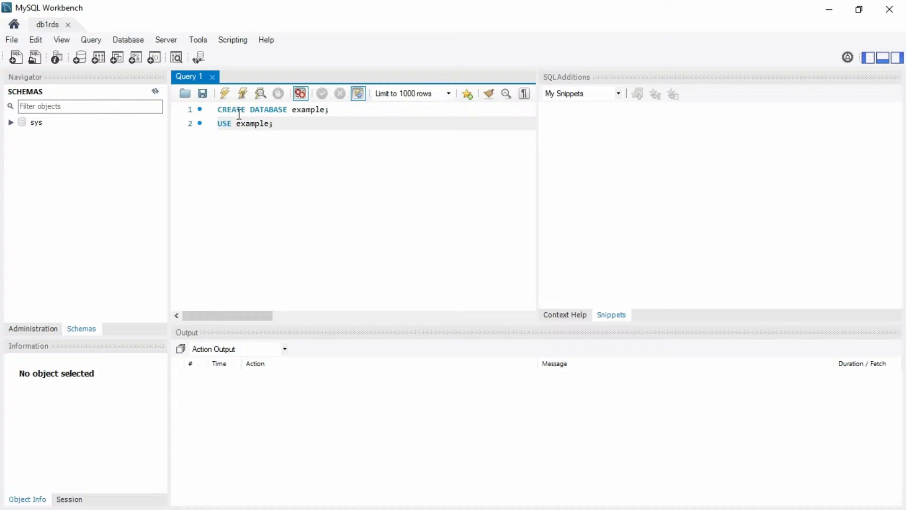
pyautogui.click(227, 95)
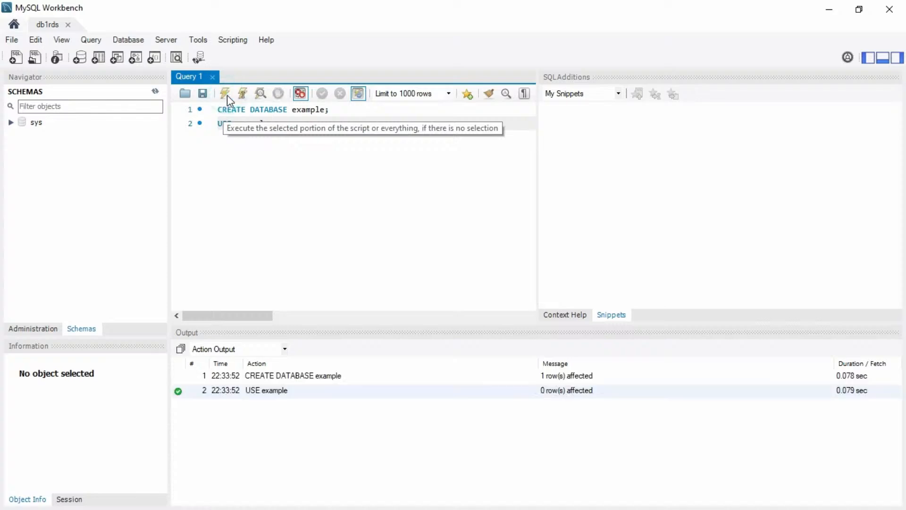
# Refresh all schemas in the Navigator and expand the example schema to its Tables folder.
pyautogui.rightClick(97, 166)
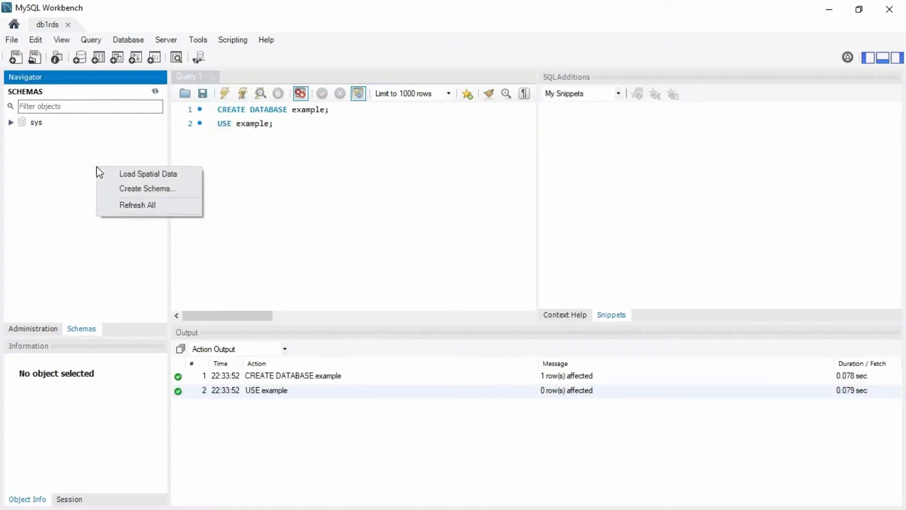
pyautogui.click(137, 205)
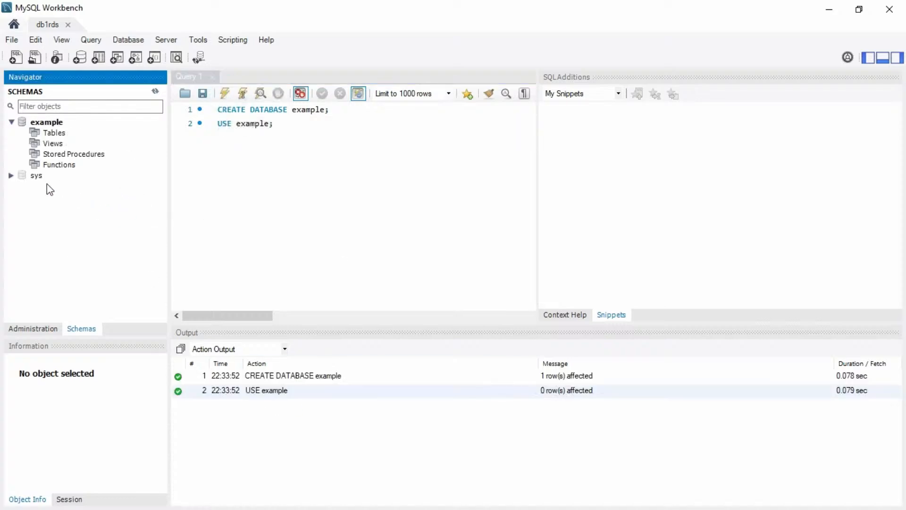
pyautogui.click(14, 124)
pyautogui.click(11, 122)
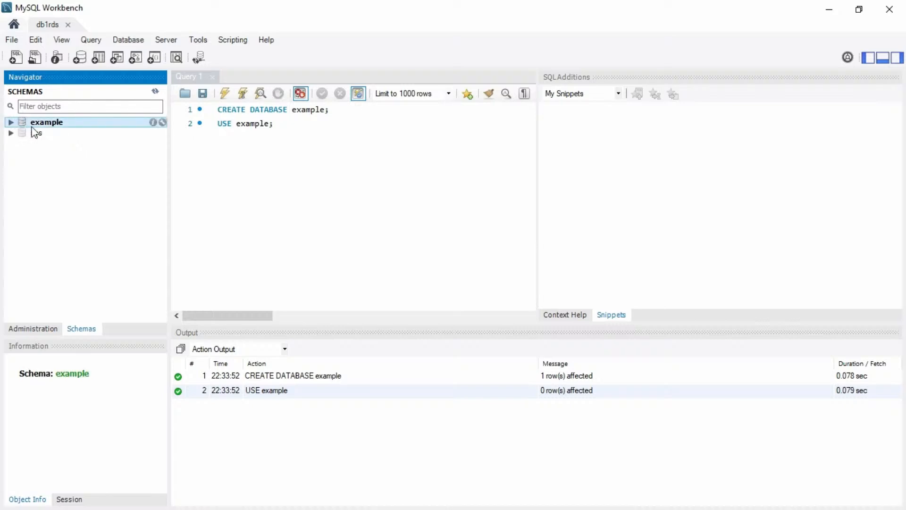
pyautogui.click(12, 122)
pyautogui.click(54, 134)
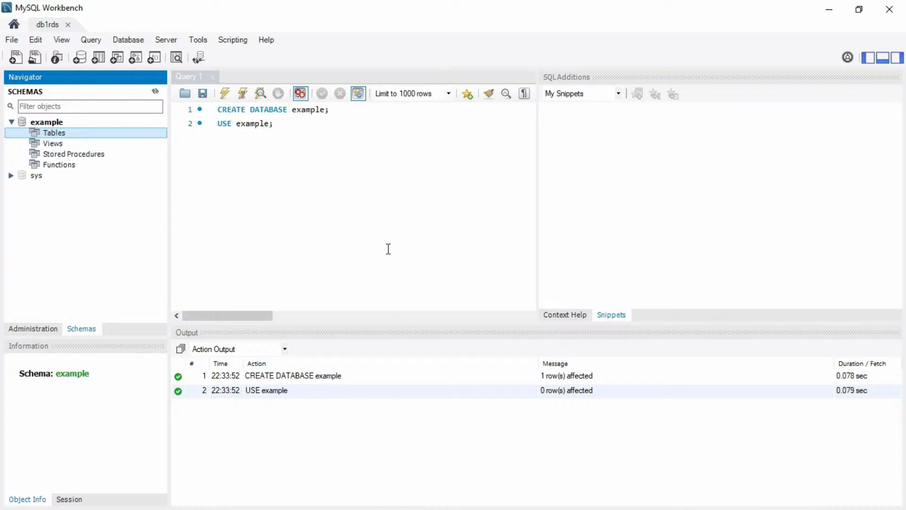
# Check the RDS console in Chrome, then return to MySQL Workbench.
pyautogui.press('super+Tab')
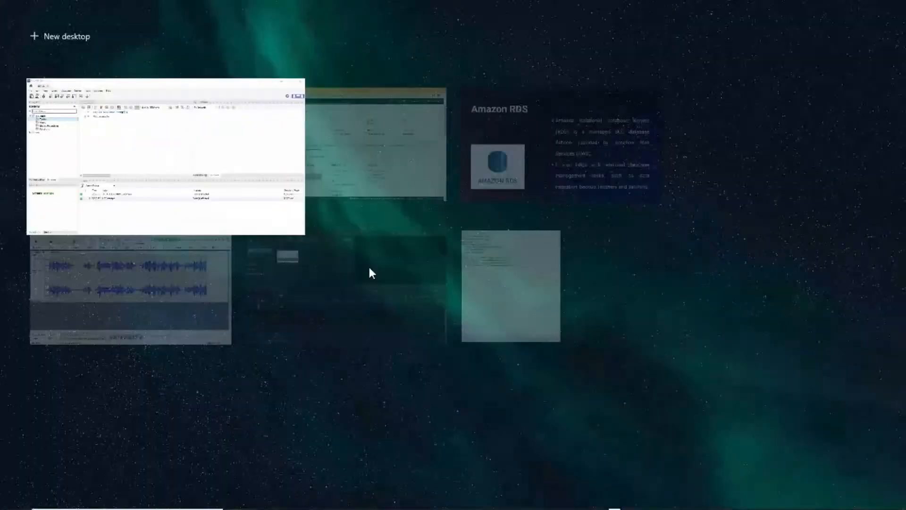
pyautogui.click(329, 177)
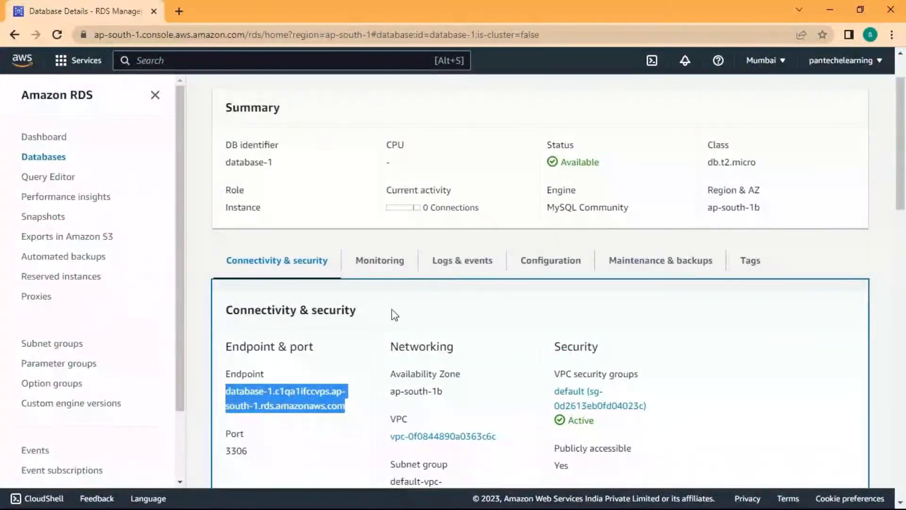
pyautogui.scroll(2, 396, 316)
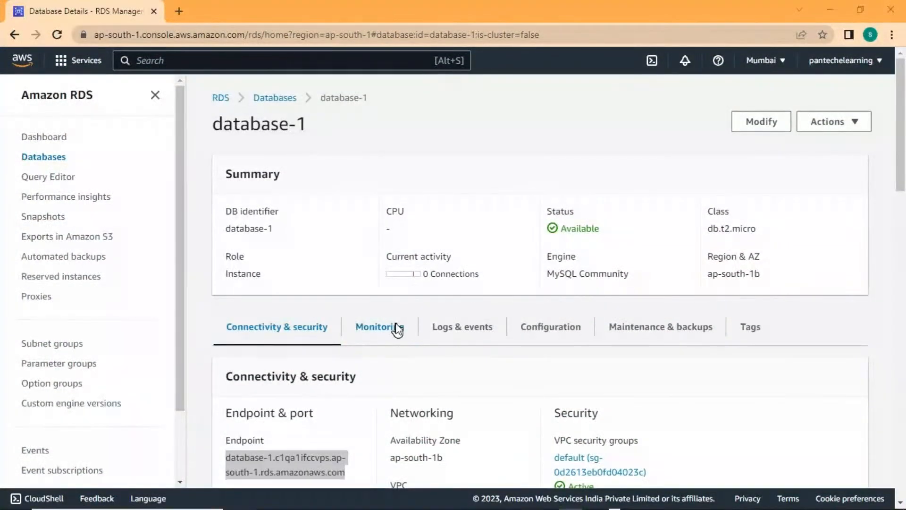
pyautogui.press('super+Tab')
pyautogui.click(266, 153)
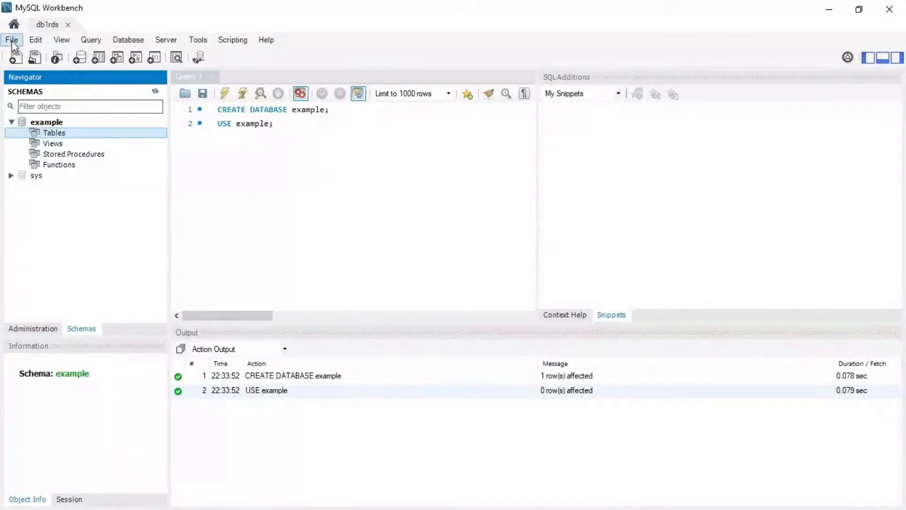
# Exit MySQL Workbench and relaunch MySQL Workbench 8.0 CE from Windows search.
pyautogui.click(12, 40)
pyautogui.click(64, 220)
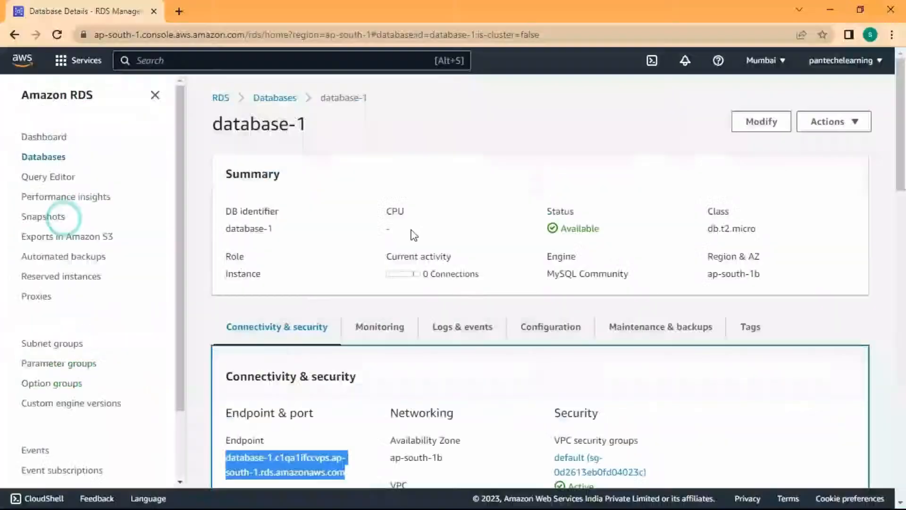
pyautogui.press('super')
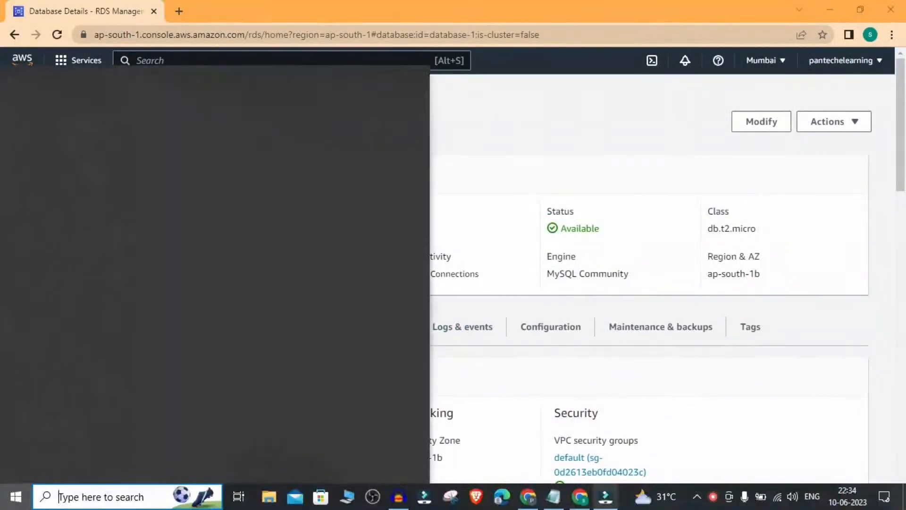
pyautogui.click(132, 504)
pyautogui.write('my')
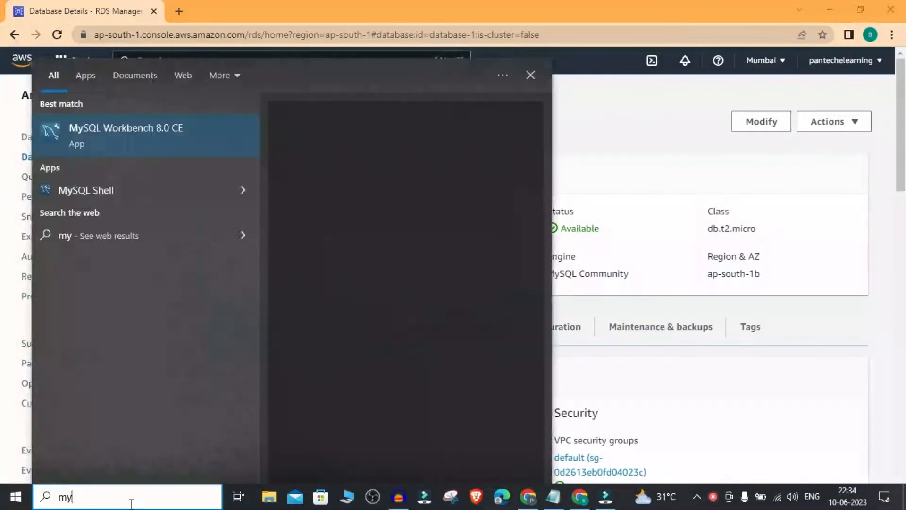
pyautogui.click(179, 147)
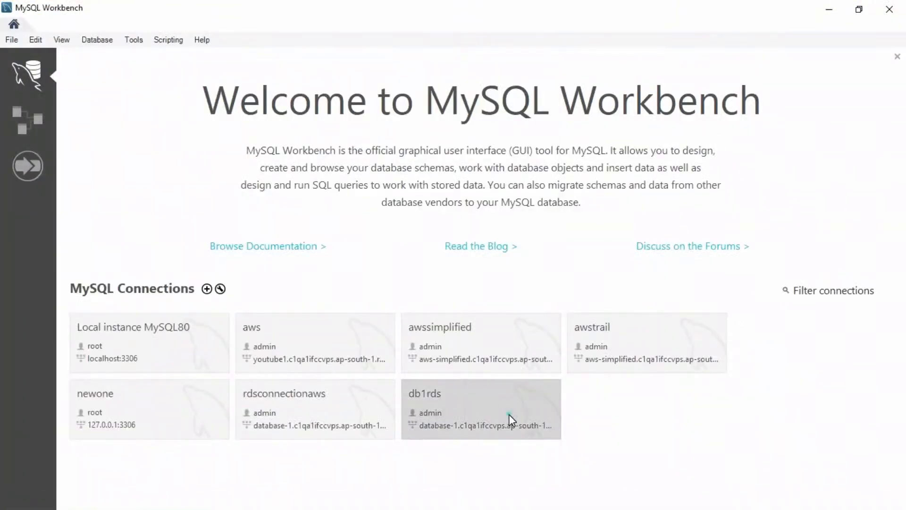
# Open the db1rds connection, then close its editor tab to return to the welcome screen.
pyautogui.click(510, 417)
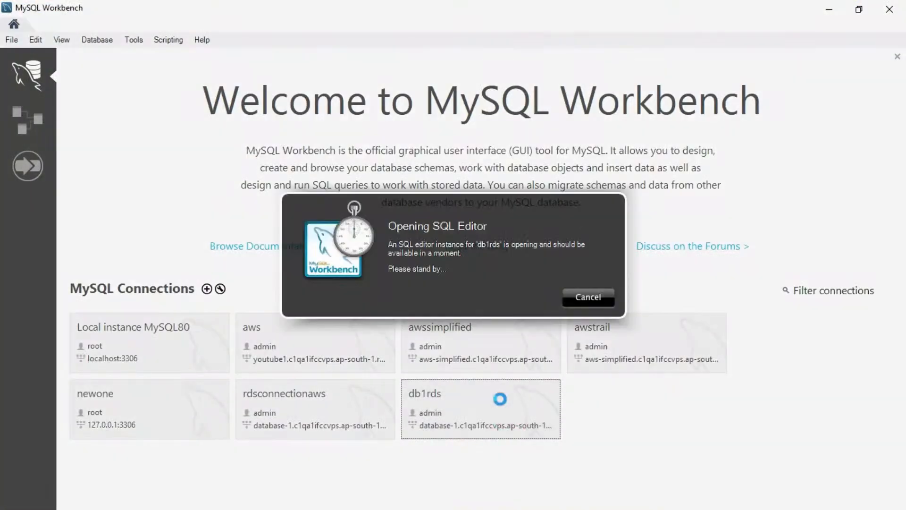
pyautogui.click(577, 296)
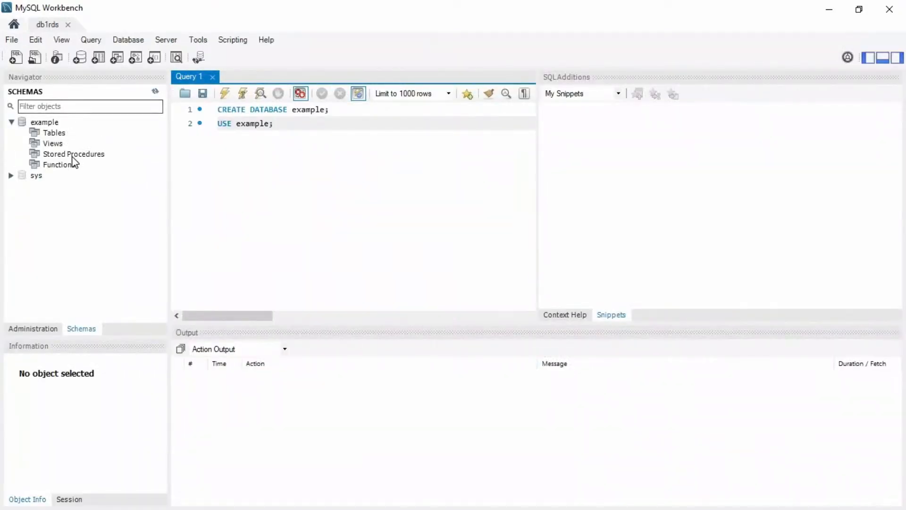
pyautogui.click(12, 39)
pyautogui.click(60, 40)
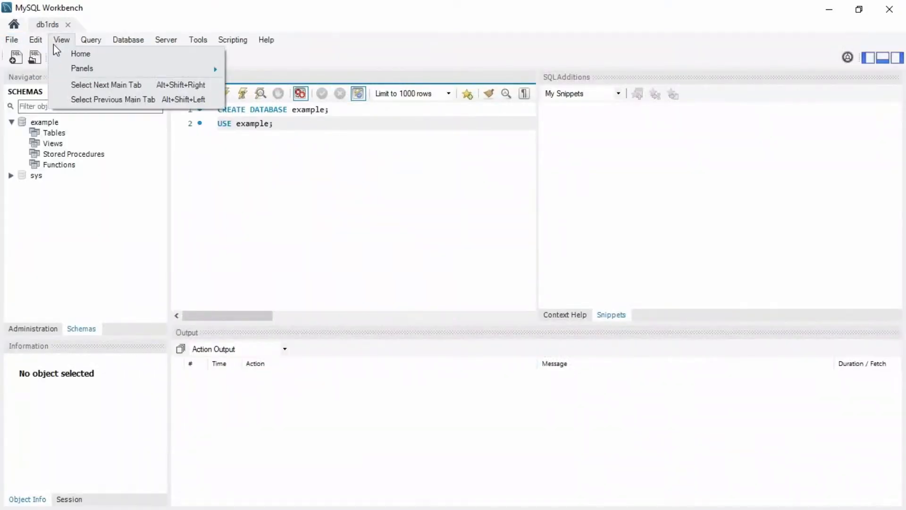
pyautogui.click(68, 25)
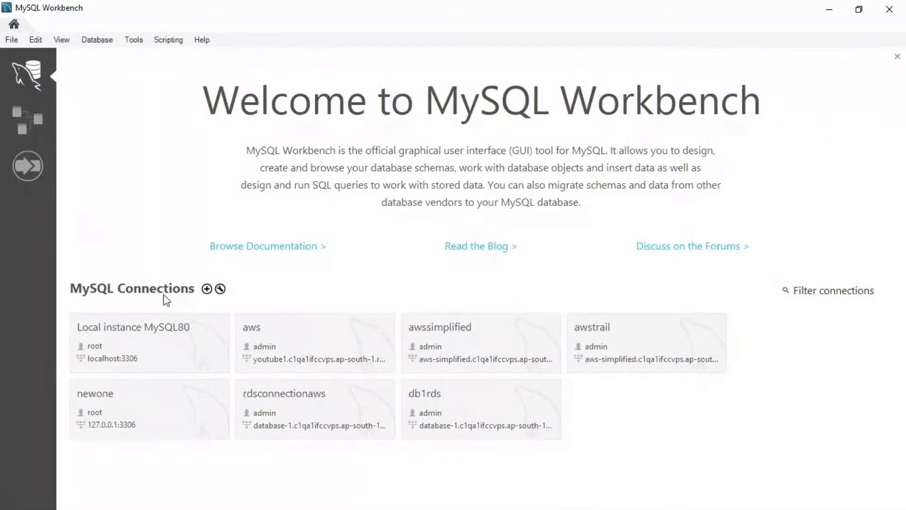
# Create a new connection named db2 with the pasted RDS endpoint as hostname and username admin.
pyautogui.click(207, 286)
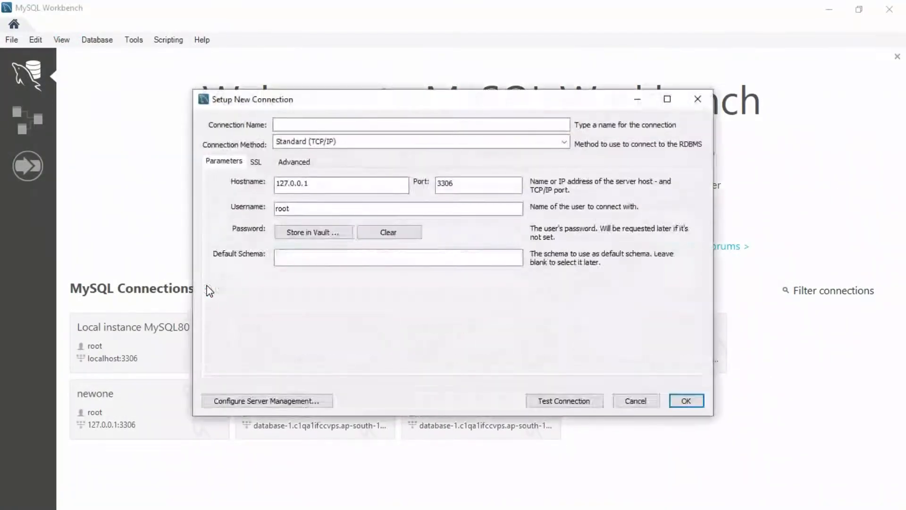
pyautogui.click(390, 126)
pyautogui.write('db2')
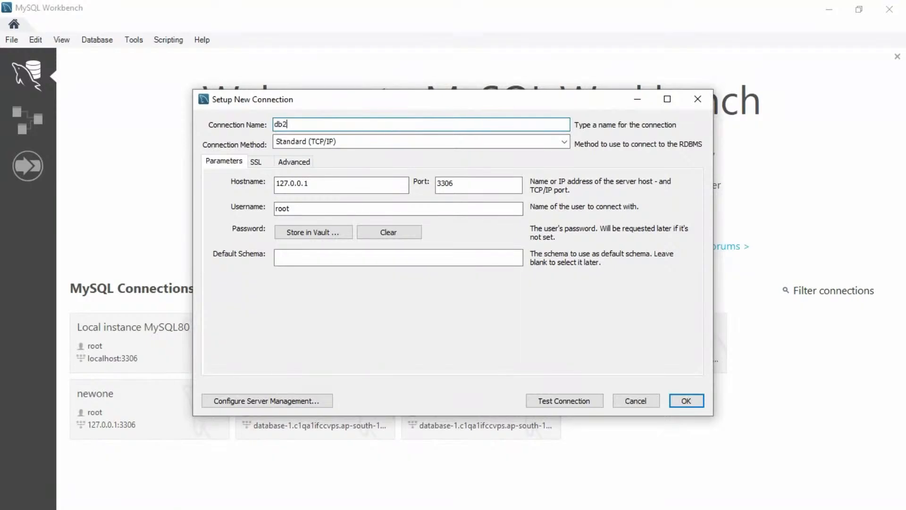
pyautogui.click(378, 181)
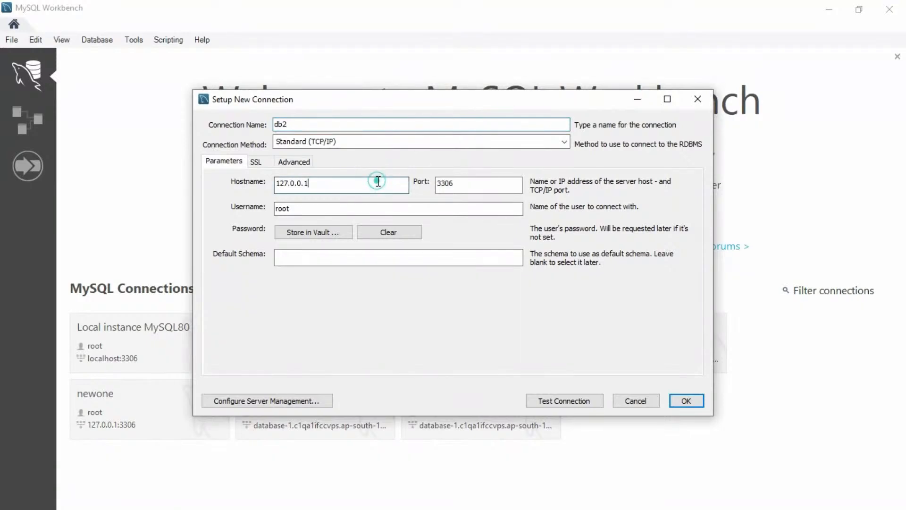
pyautogui.doubleClick(379, 182)
pyautogui.write('database-1.c1qa1ifccvps.ap-south-1.rds.amazonaws.com')
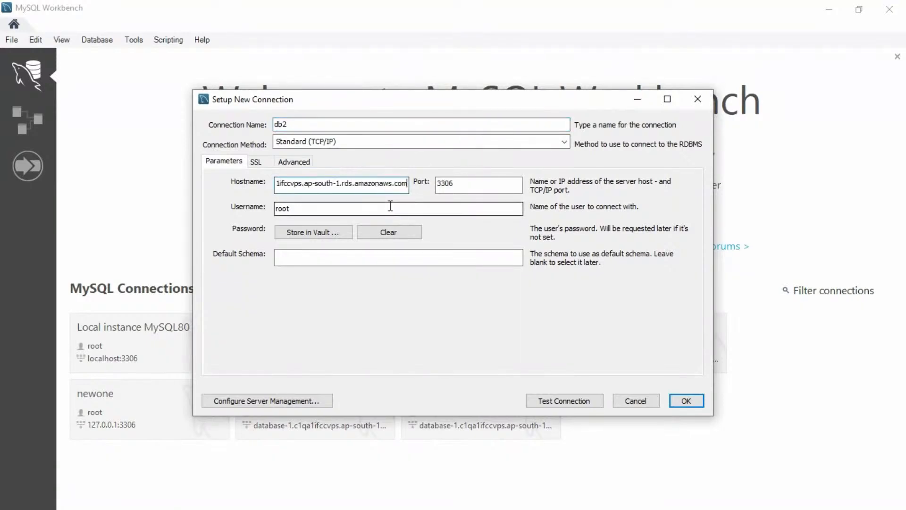
pyautogui.click(390, 205)
pyautogui.doubleClick(390, 206)
pyautogui.write('admin')
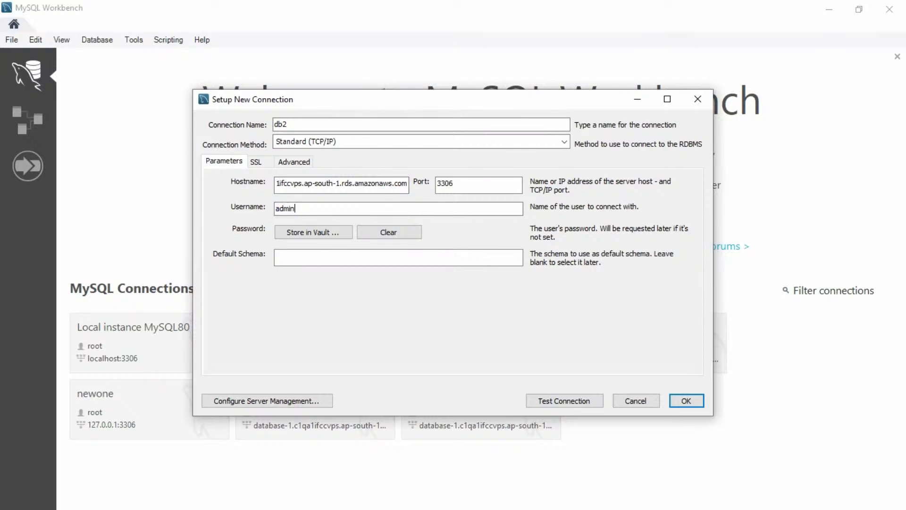
# Store the admin password in the vault, test the connection successfully, and save db2.
pyautogui.click(340, 235)
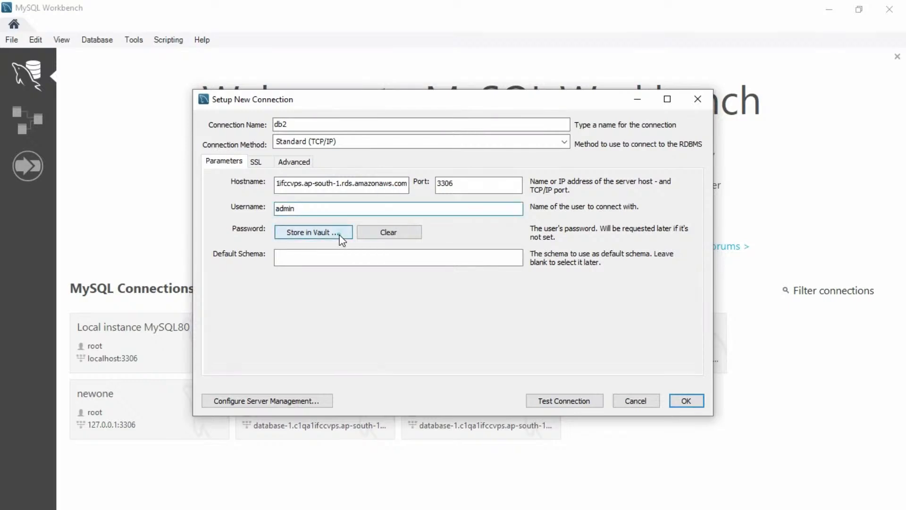
pyautogui.click(486, 235)
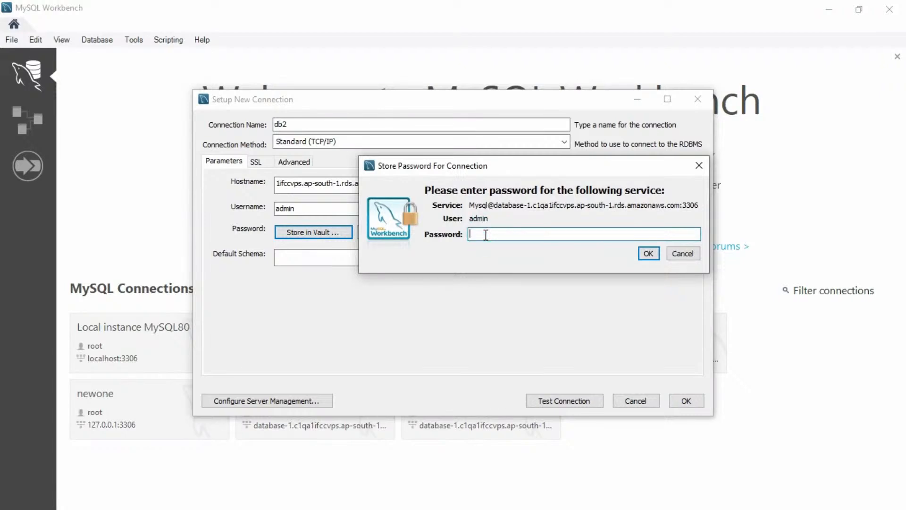
pyautogui.write('****')
pyautogui.press('BackSpace')
pyautogui.press('BackSpace')
pyautogui.press('BackSpace')
pyautogui.write('*******')
pyautogui.click(646, 253)
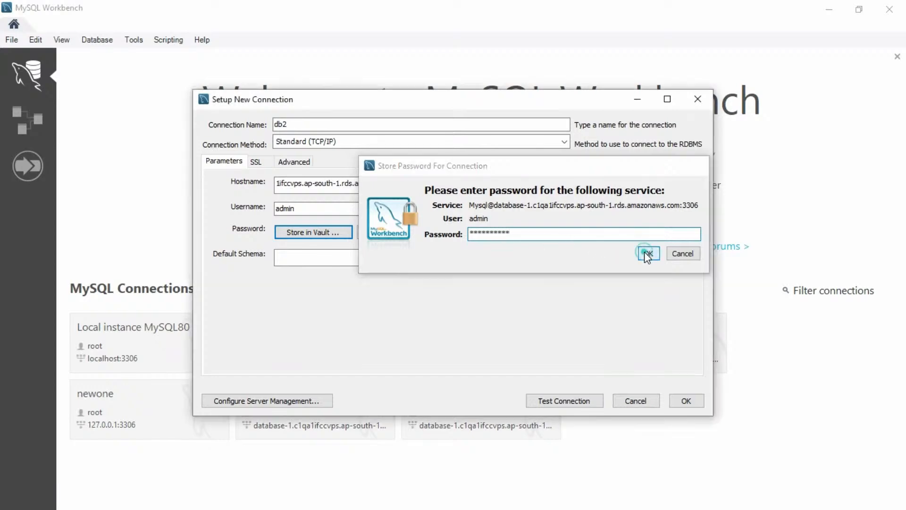
pyautogui.click(584, 399)
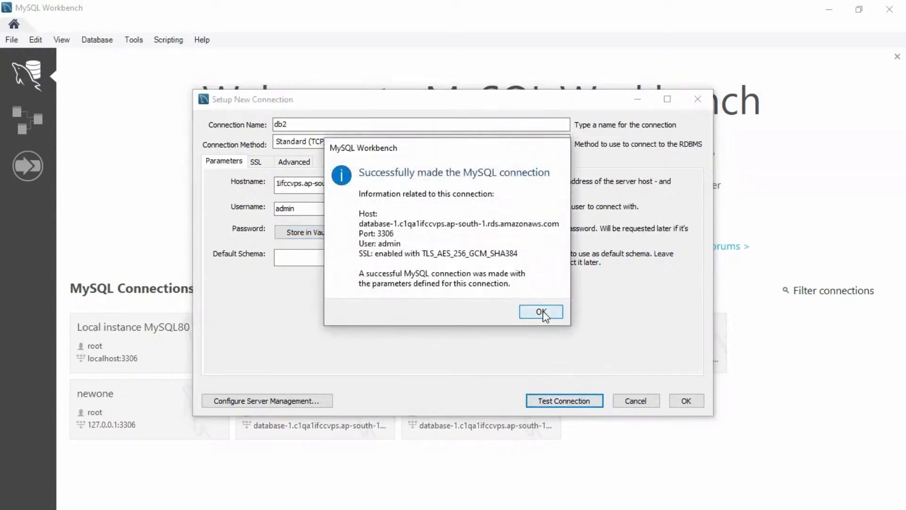
pyautogui.click(540, 311)
pyautogui.click(685, 400)
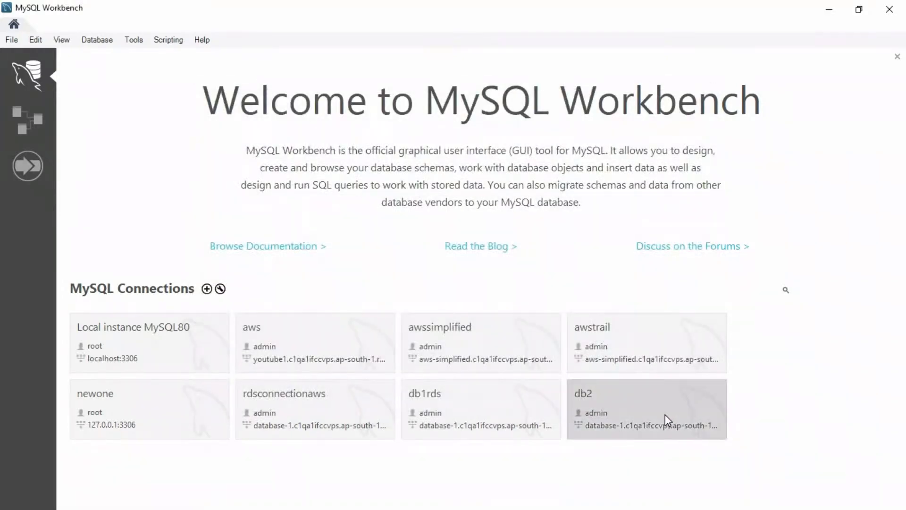
# Open the db2 connection and expand the example schema in its Navigator.
pyautogui.click(664, 414)
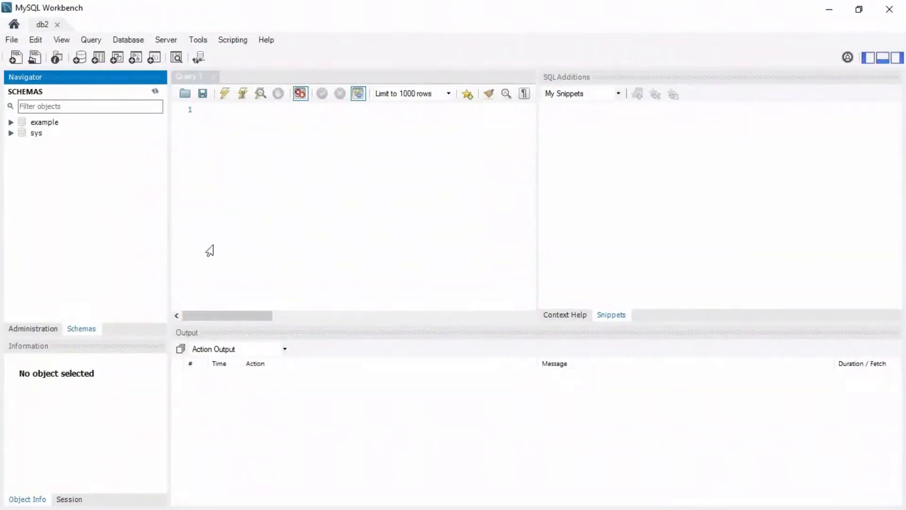
pyautogui.click(16, 124)
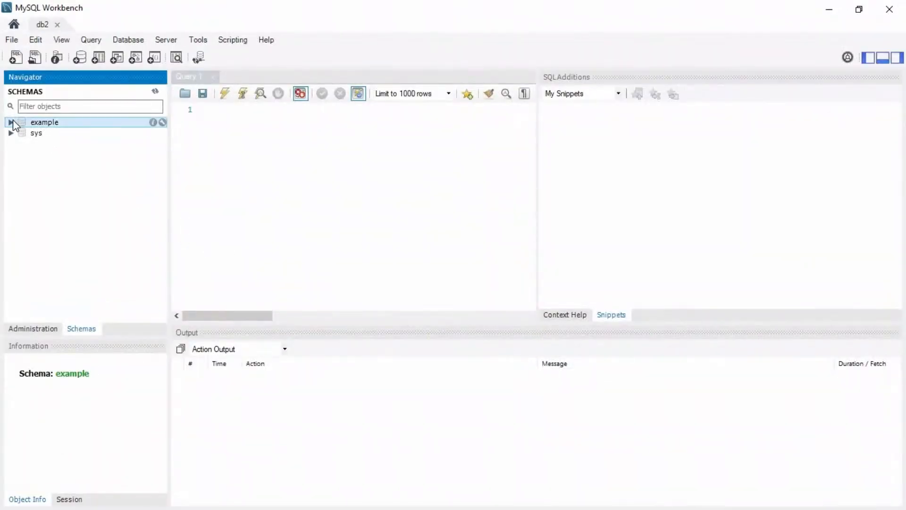
pyautogui.click(11, 122)
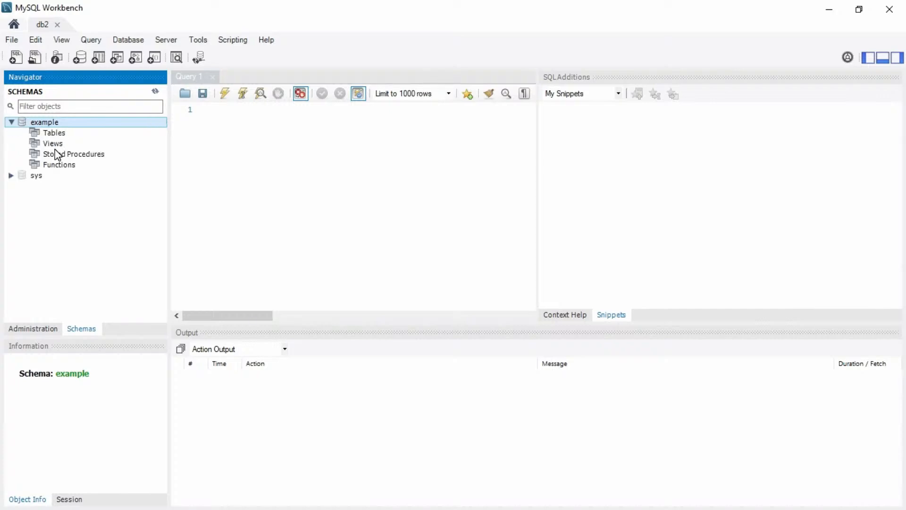
pyautogui.press('super+Tab')
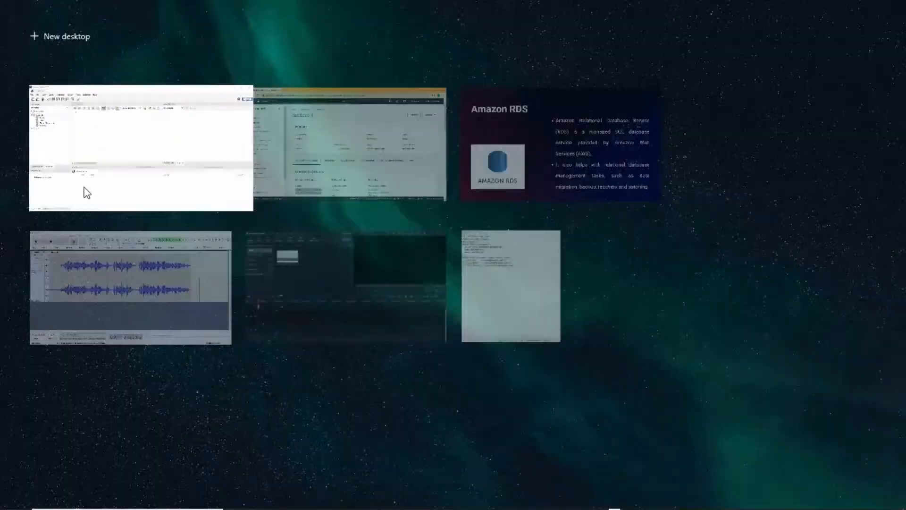
# Advance the presentation to the RDS features slide, then return to the RDS Databases list.
pyautogui.click(546, 132)
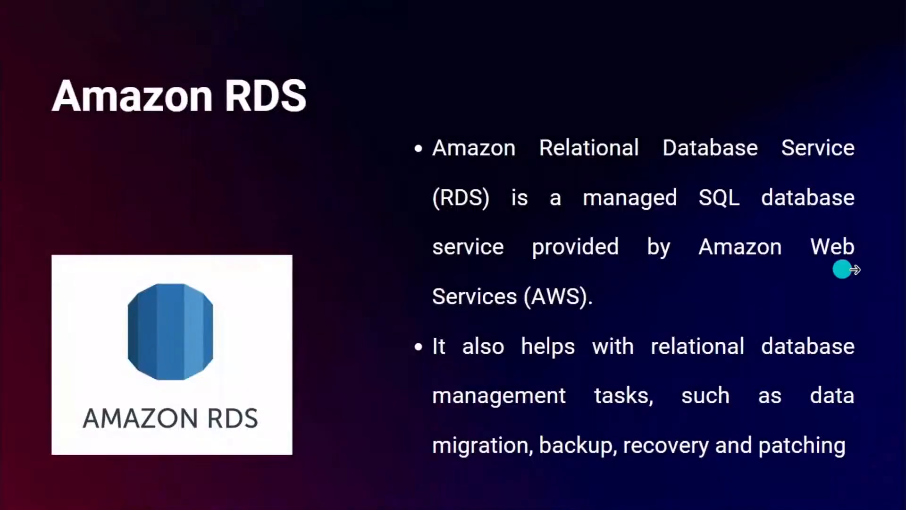
pyautogui.click(863, 277)
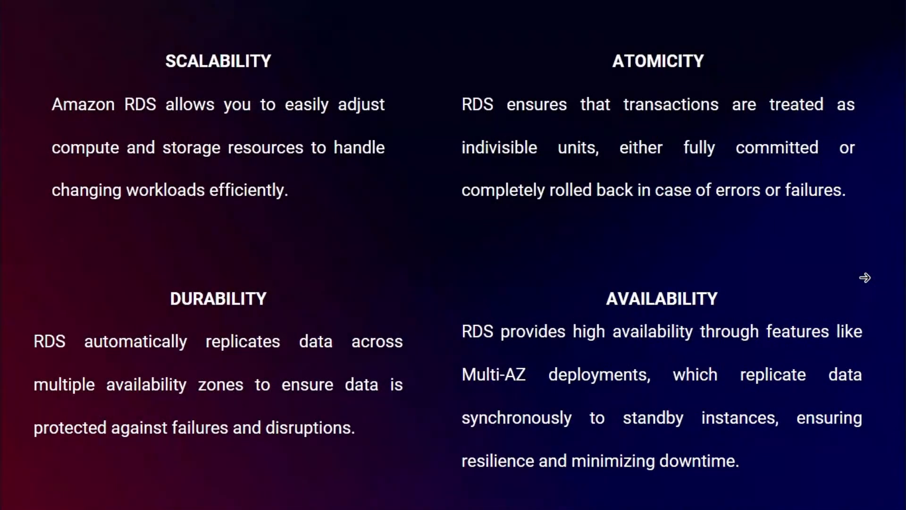
pyautogui.press('super+Tab')
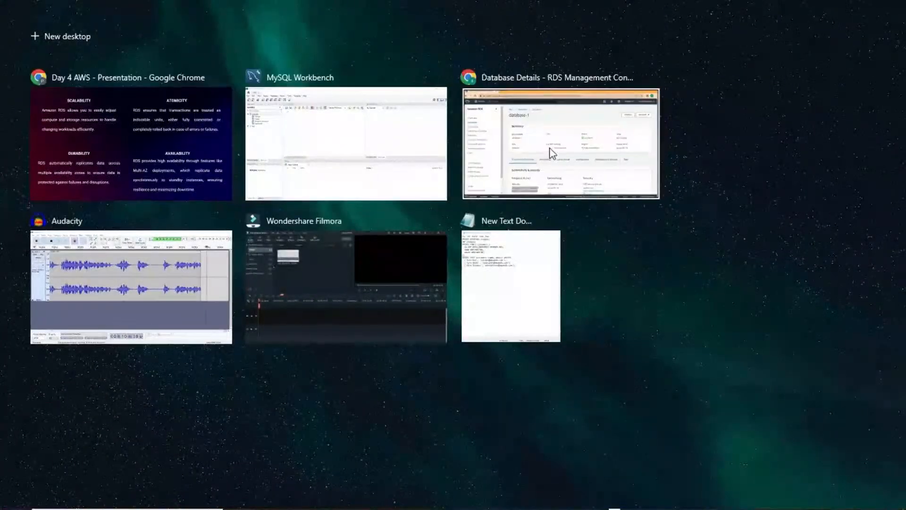
pyautogui.click(551, 150)
pyautogui.click(265, 107)
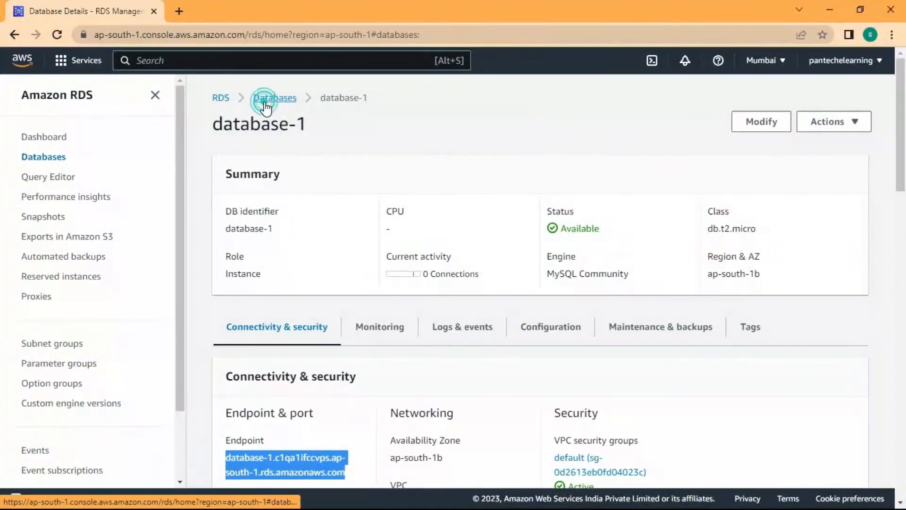
# Select database-1 and choose Delete from the Actions menu.
pyautogui.click(231, 227)
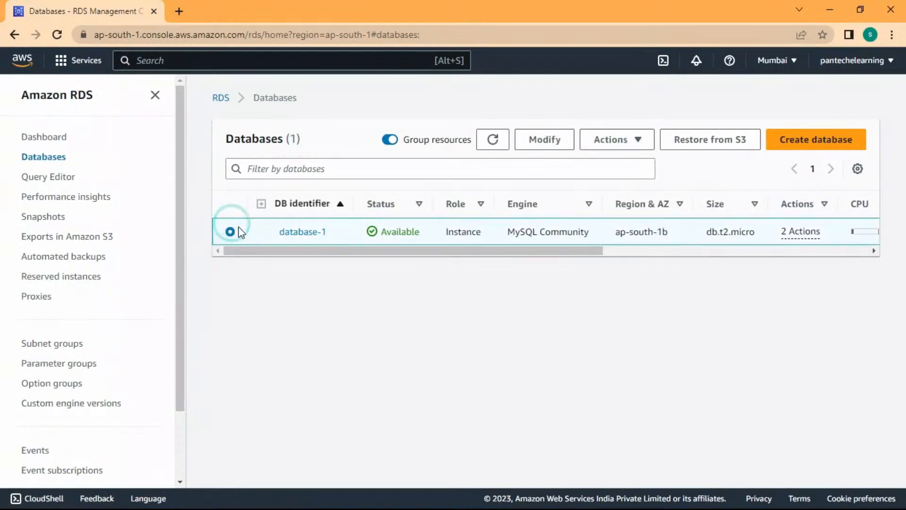
pyautogui.moveTo(489, 250); pyautogui.dragTo(688, 252)
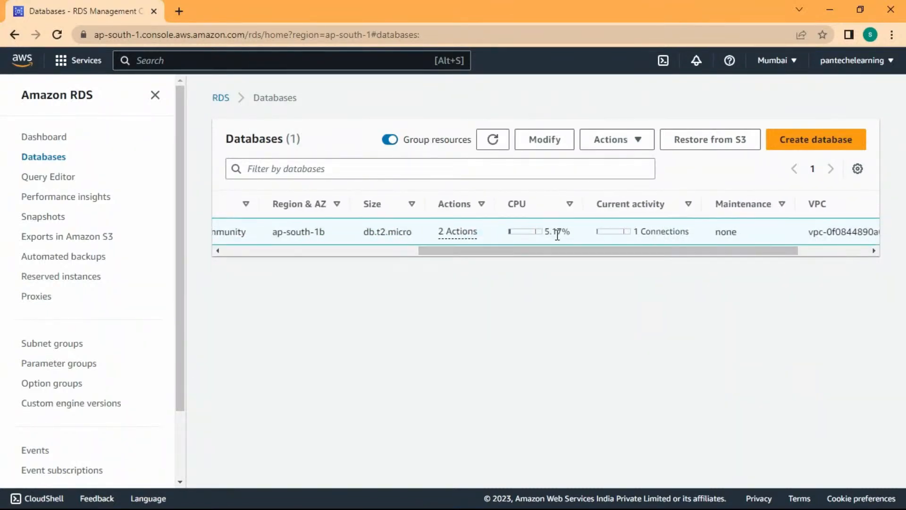
pyautogui.moveTo(592, 252); pyautogui.dragTo(332, 255)
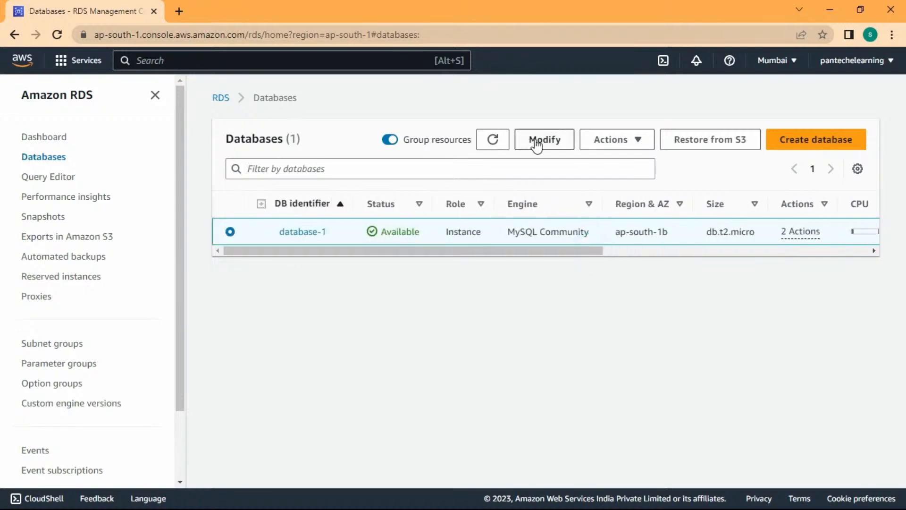
pyautogui.click(645, 142)
pyautogui.click(625, 244)
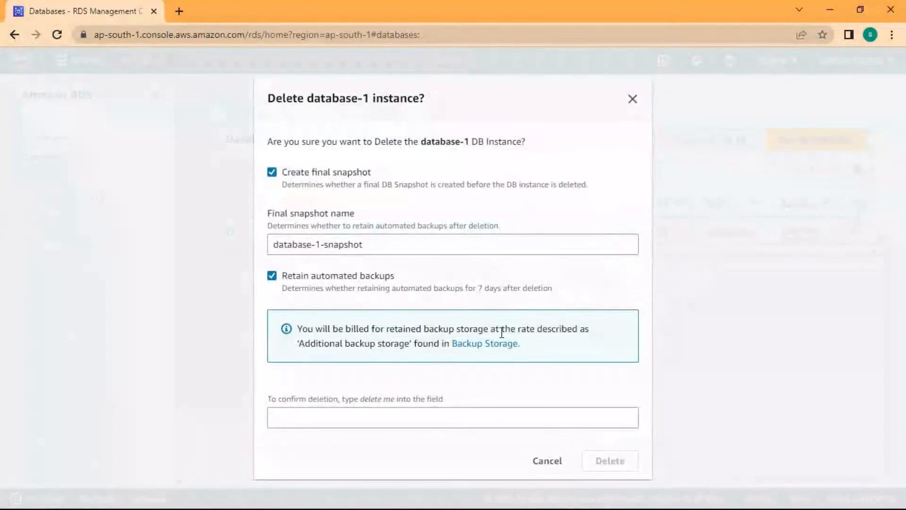
# Delete with no final snapshot or retained backups, acknowledging and confirming with 'delete me'.
pyautogui.click(344, 279)
pyautogui.click(316, 207)
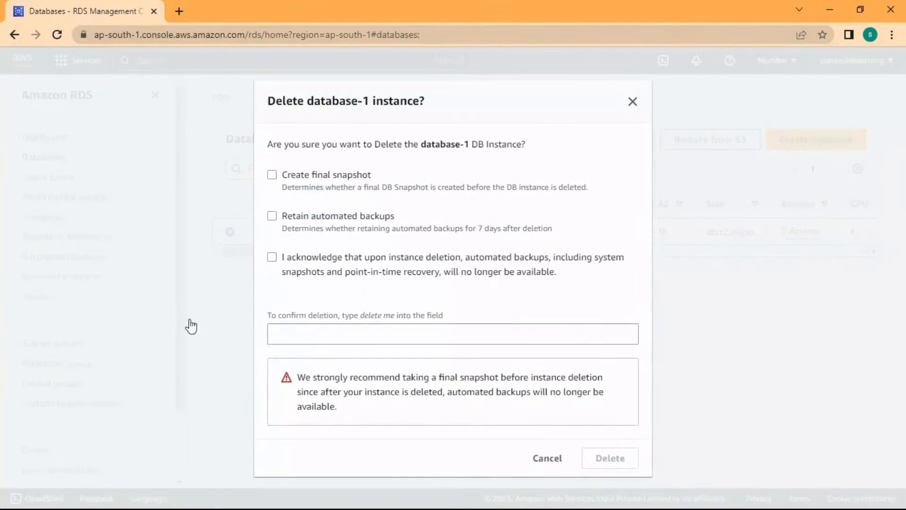
pyautogui.click(313, 336)
pyautogui.click(334, 251)
pyautogui.click(346, 336)
pyautogui.write('delete m')
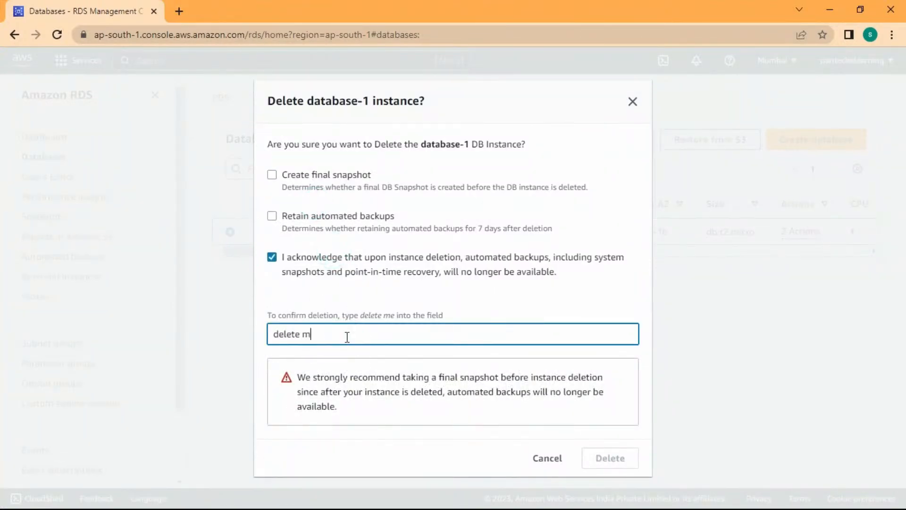
pyautogui.write('e')
pyautogui.click(622, 470)
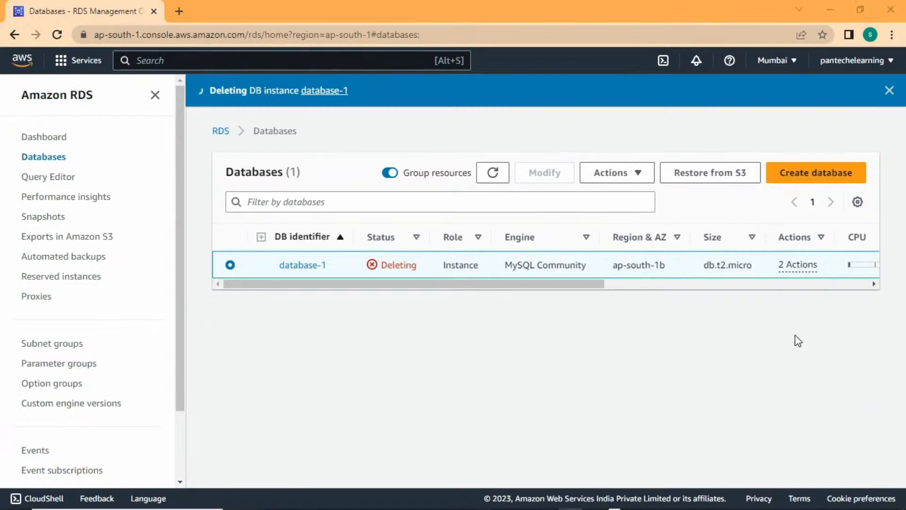
pyautogui.press('super+Tab')
# Advance the presentation past the NoSQL Database in AWS slide to Amazon DynamoDB.
pyautogui.click(395, 182)
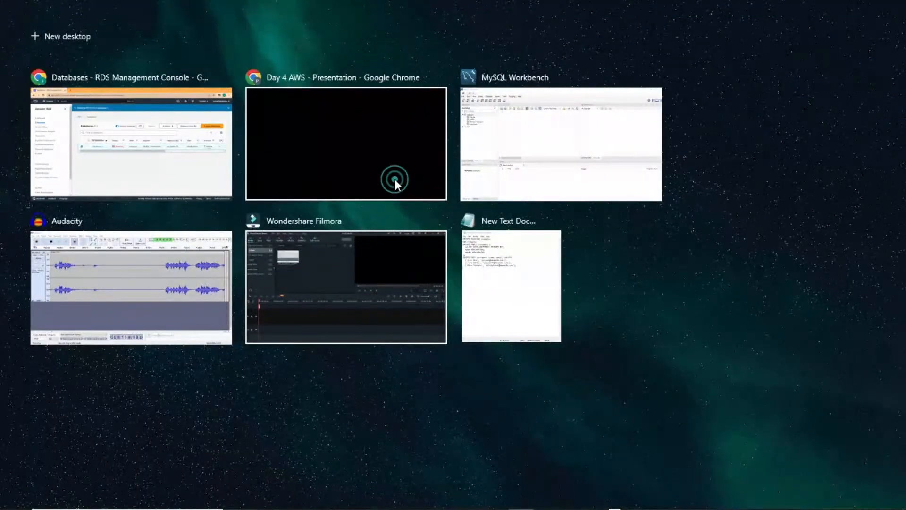
pyautogui.click(817, 207)
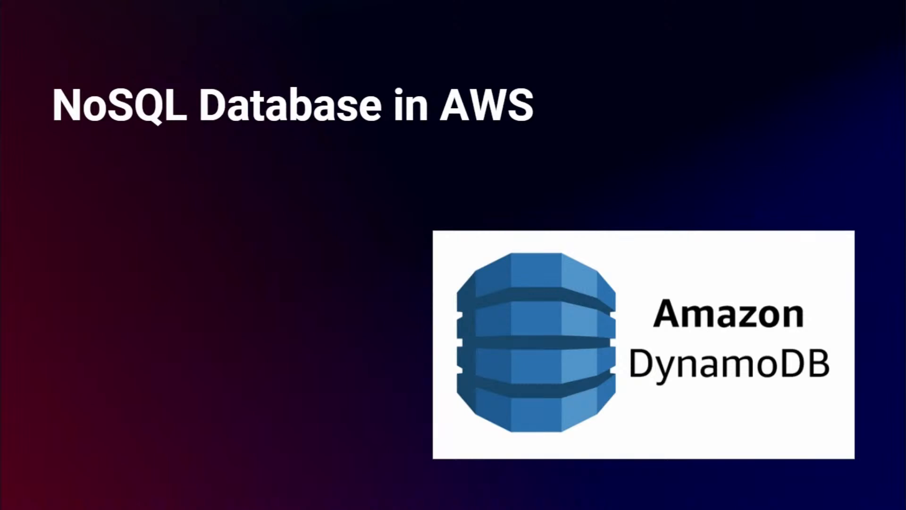
pyautogui.click(858, 161)
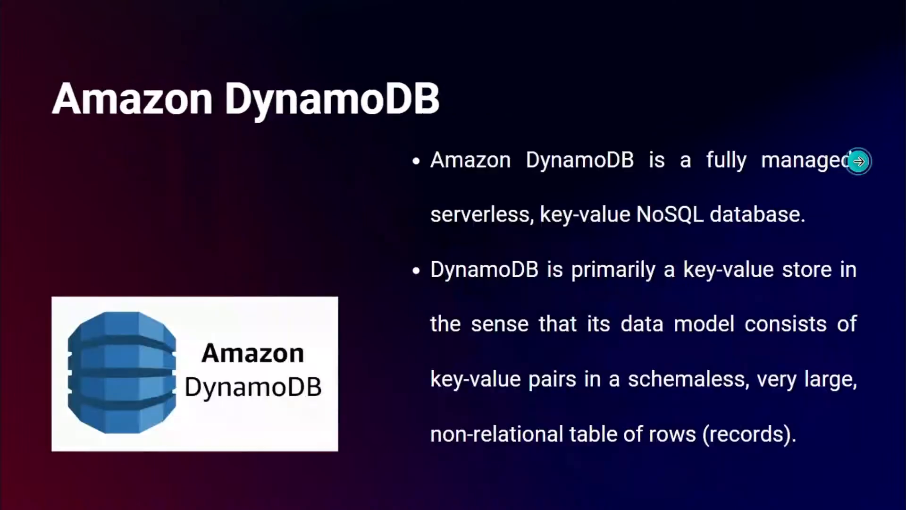
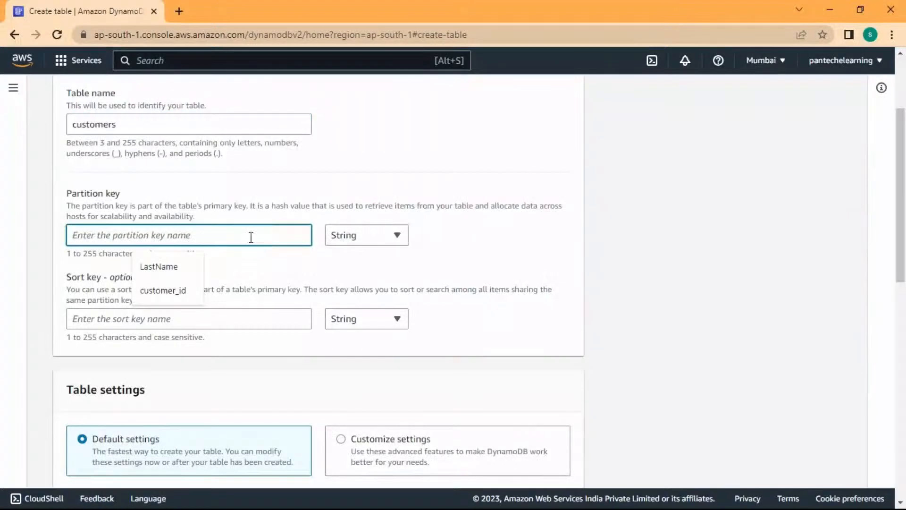
# Set customer_id as the String partition key and create the customers table with default settings.
pyautogui.write('customer_id')
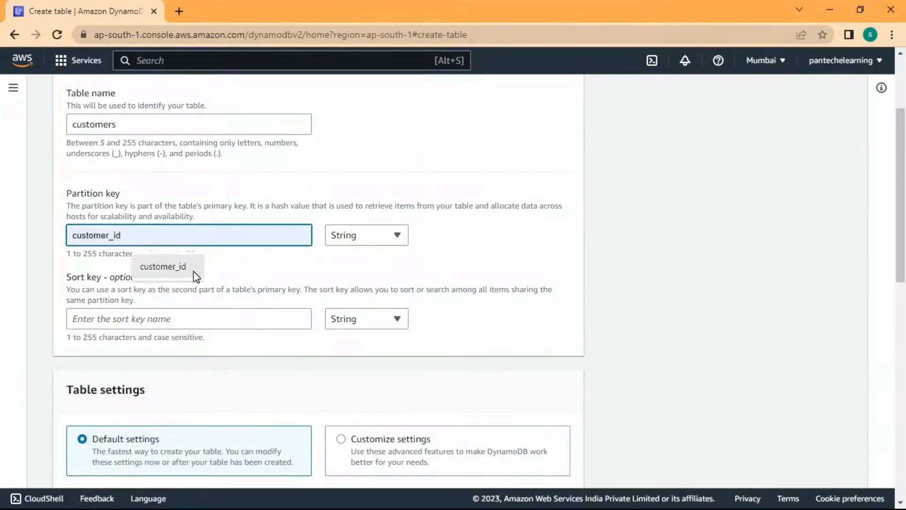
pyautogui.click(192, 270)
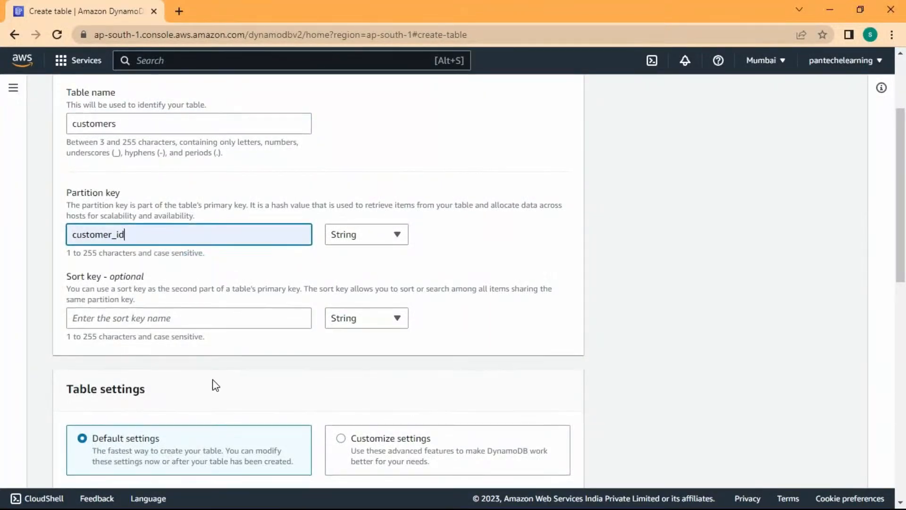
pyautogui.scroll(-2, 215, 385)
pyautogui.scroll(-3, 215, 373)
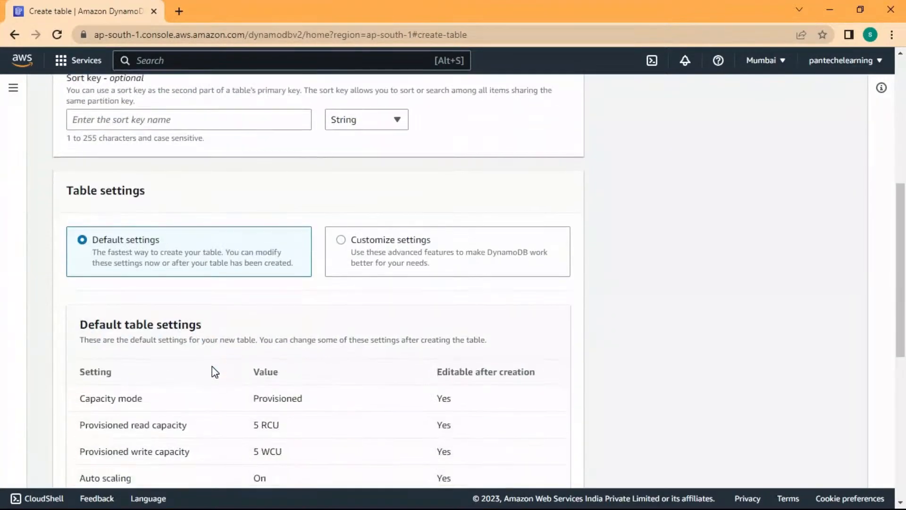
pyautogui.scroll(-8, 215, 366)
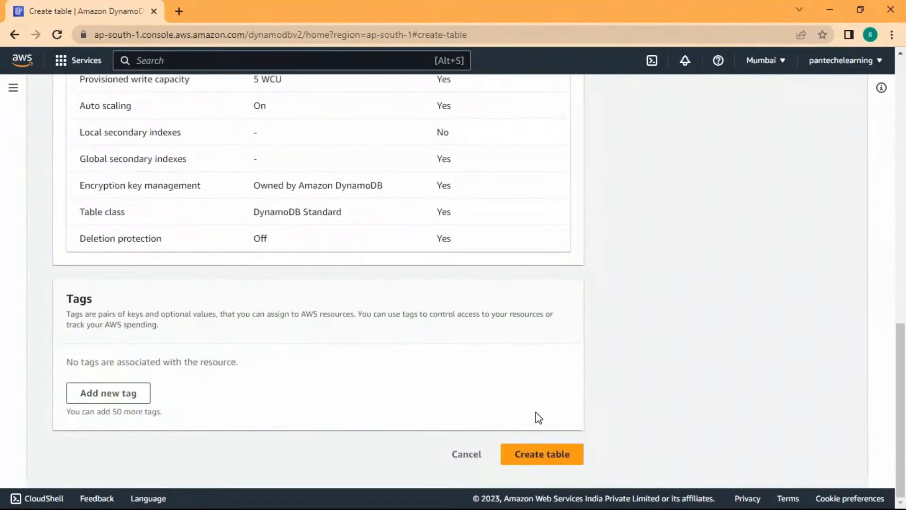
pyautogui.click(532, 461)
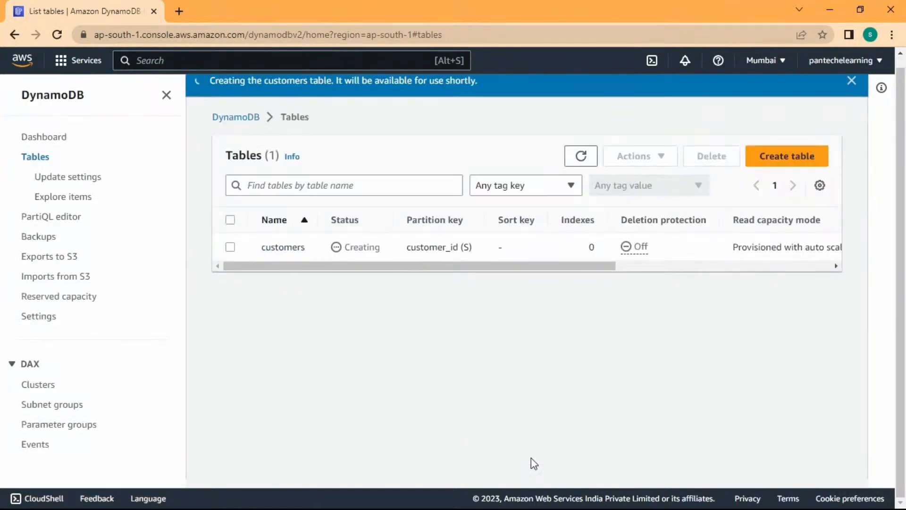
# Refresh the Tables list and open the now-Active customers table's details.
pyautogui.click(580, 170)
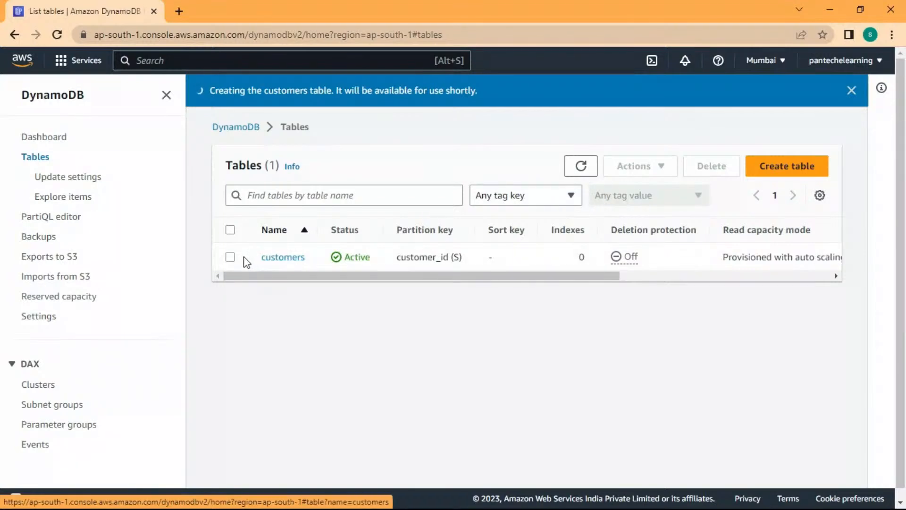
pyautogui.click(230, 256)
pyautogui.click(663, 172)
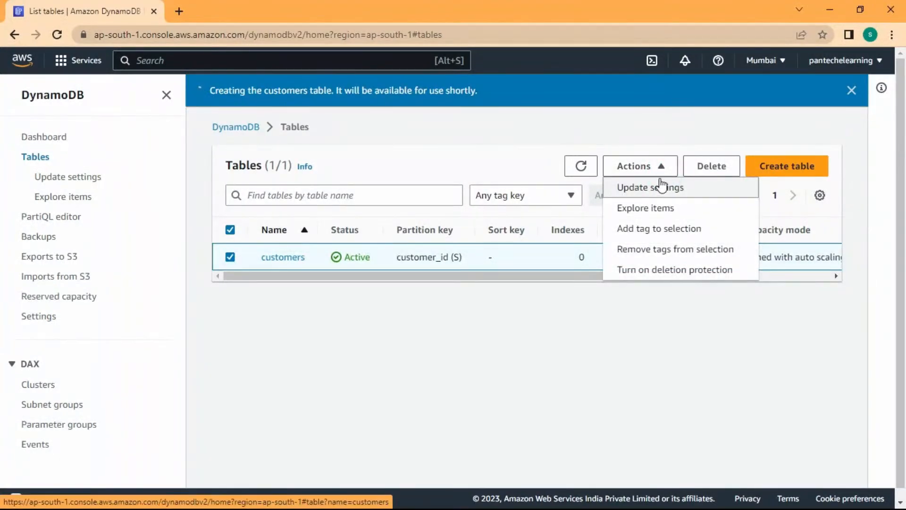
pyautogui.click(440, 302)
pyautogui.click(286, 259)
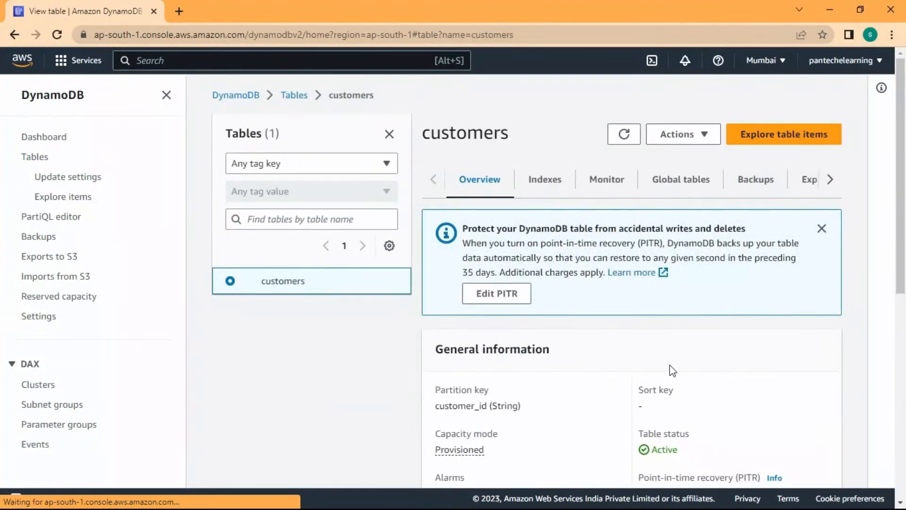
# Start a new item for customers from the table's Actions menu.
pyautogui.scroll(-4, 644, 374)
pyautogui.scroll(4, 646, 376)
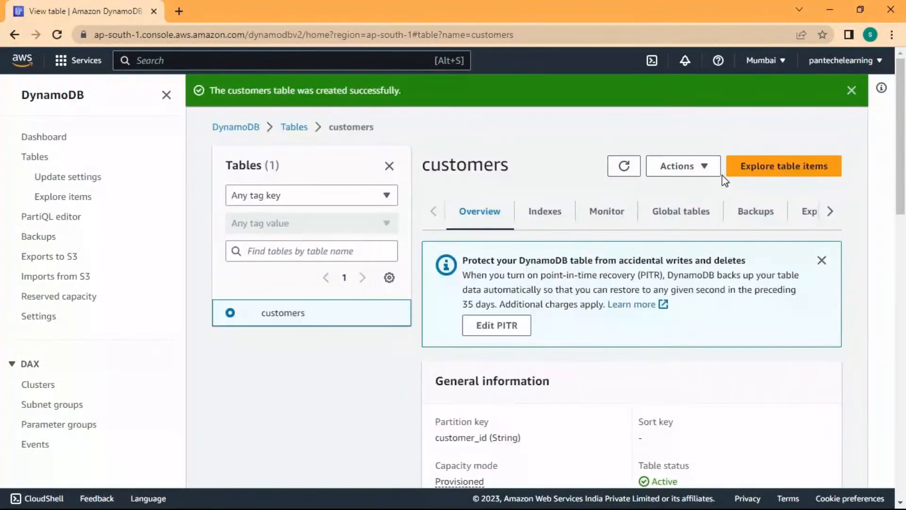
pyautogui.click(710, 168)
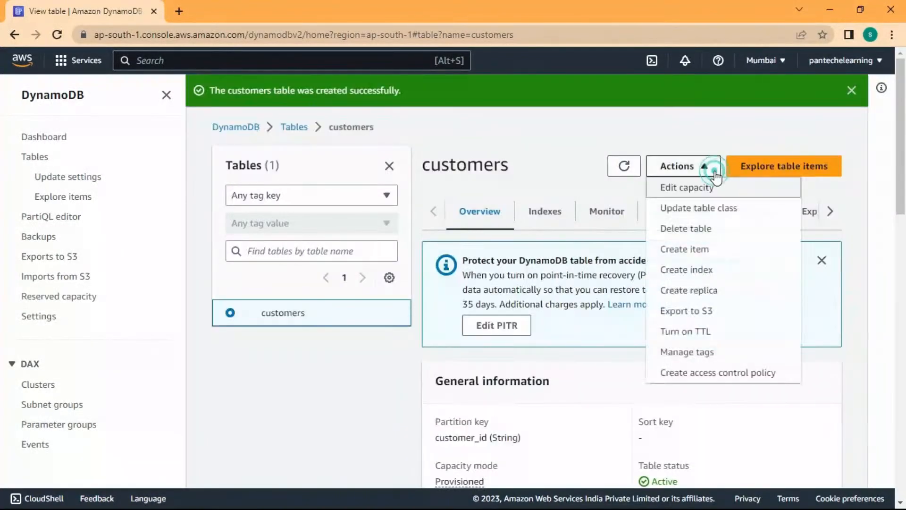
pyautogui.click(706, 257)
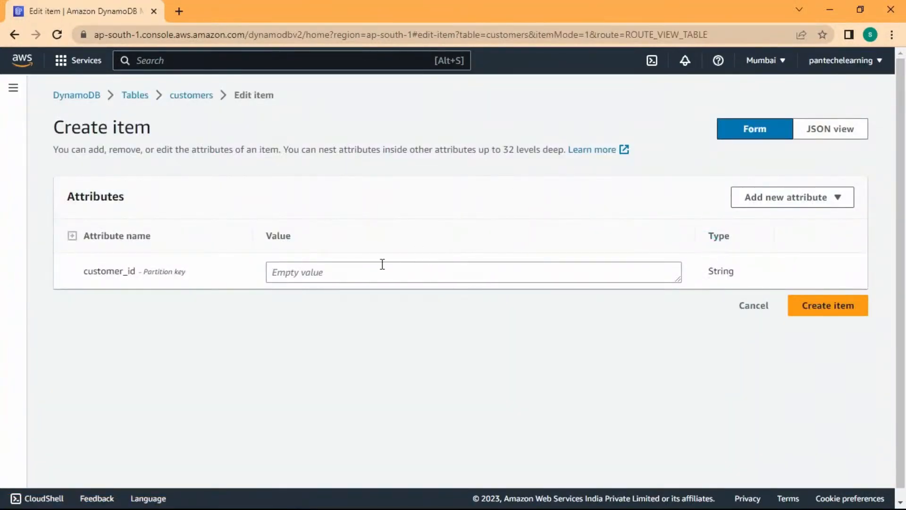
# Enter 1 as the item's customer_id value.
pyautogui.click(407, 272)
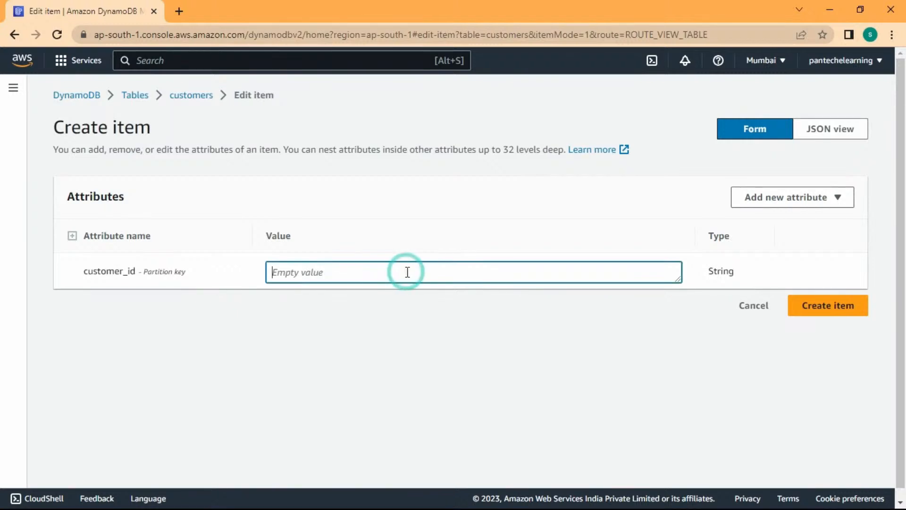
pyautogui.moveTo(136, 271); pyautogui.dragTo(83, 275)
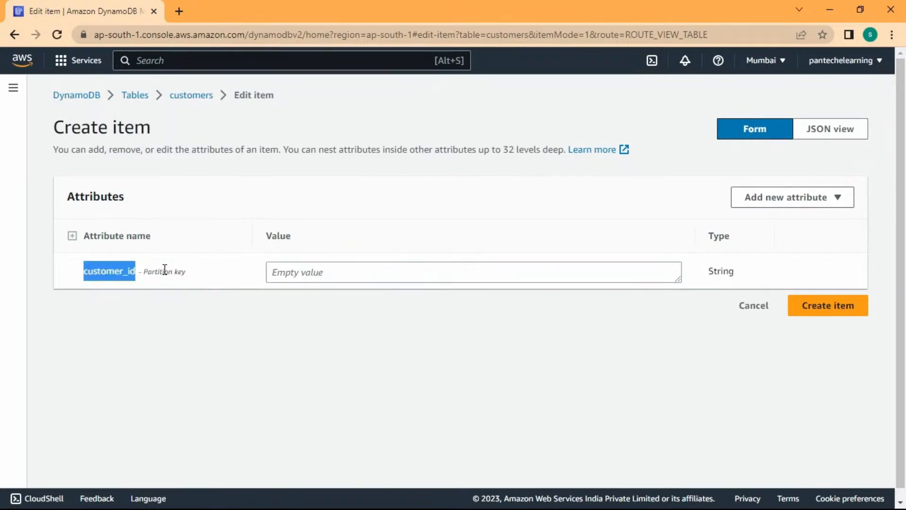
pyautogui.click(319, 273)
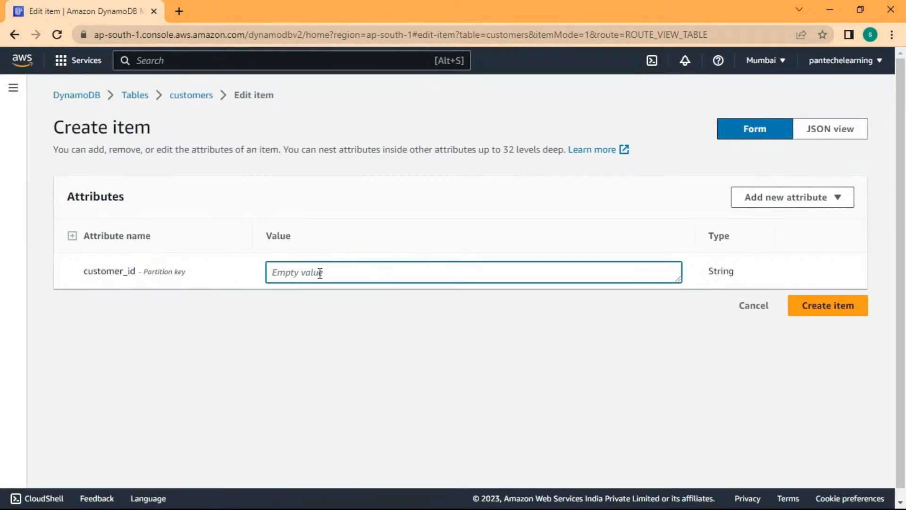
pyautogui.write('1')
# Add a String attribute first_name with value virat.
pyautogui.click(831, 201)
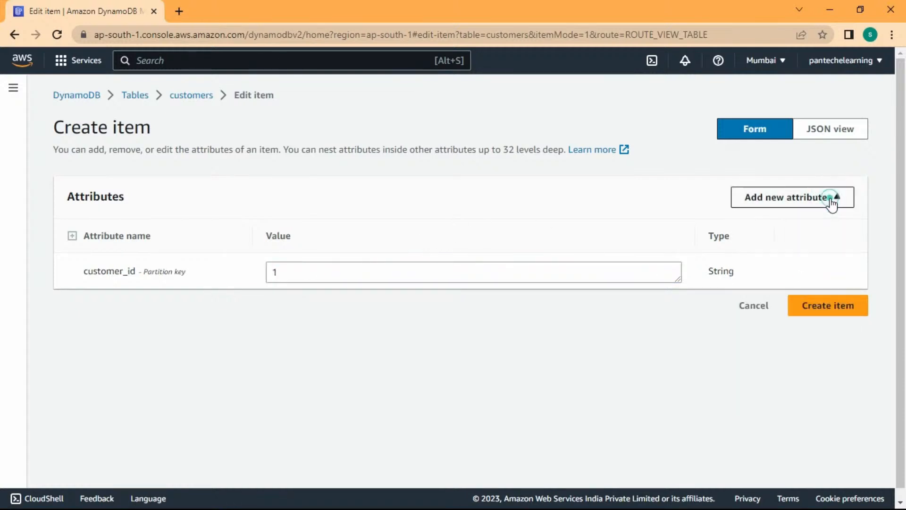
pyautogui.click(831, 203)
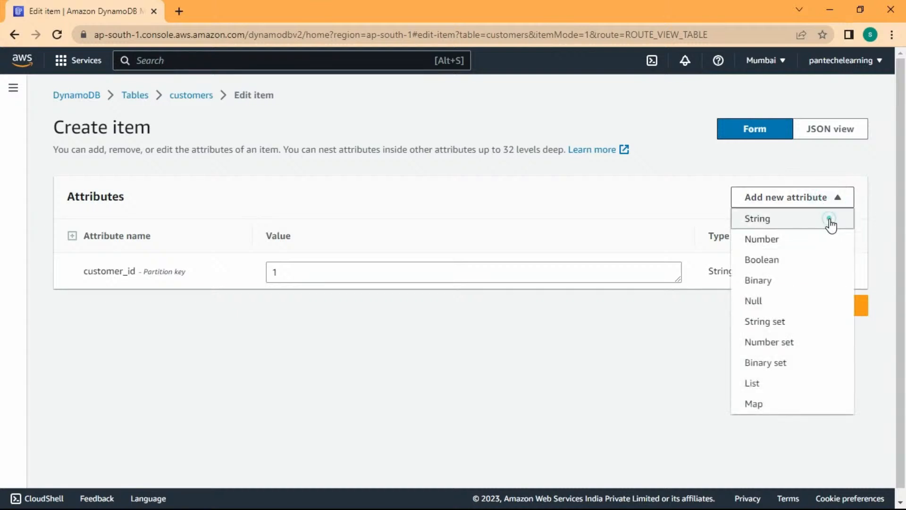
pyautogui.click(830, 219)
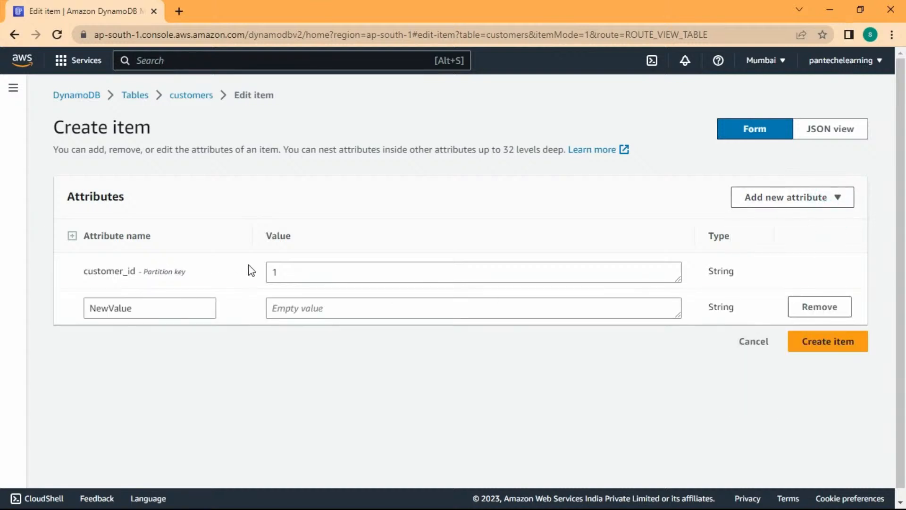
pyautogui.click(189, 313)
pyautogui.click(340, 310)
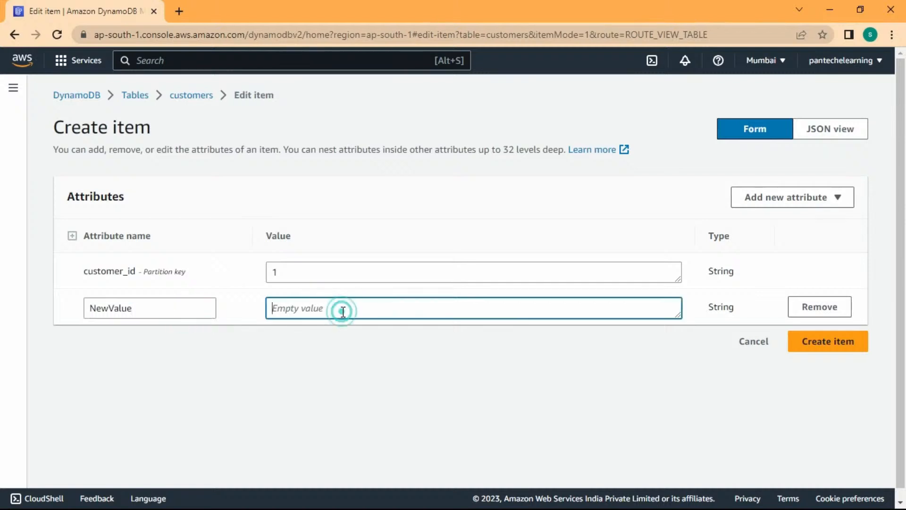
pyautogui.click(169, 306)
pyautogui.doubleClick(169, 306)
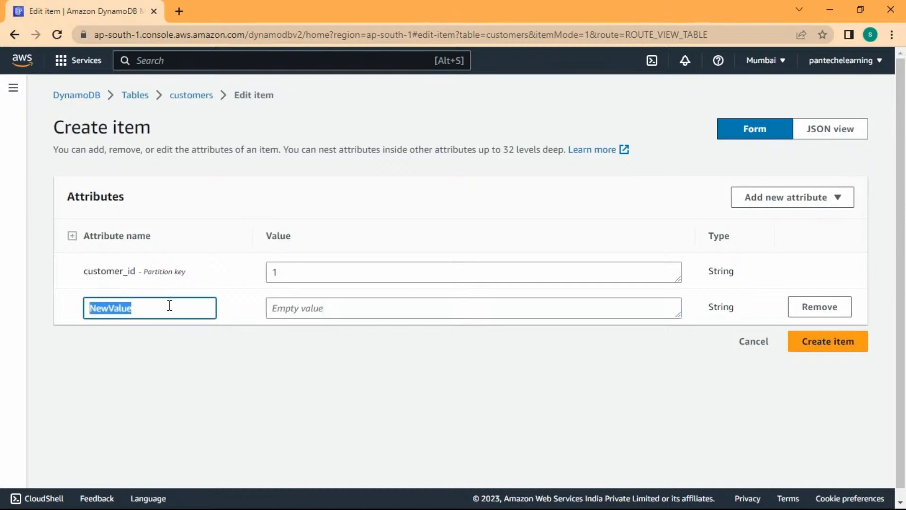
pyautogui.write('first_name')
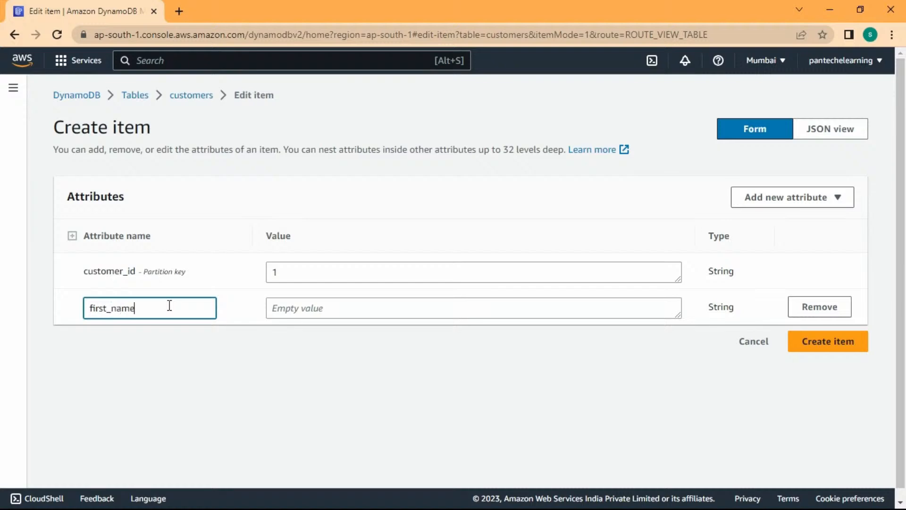
pyautogui.click(268, 309)
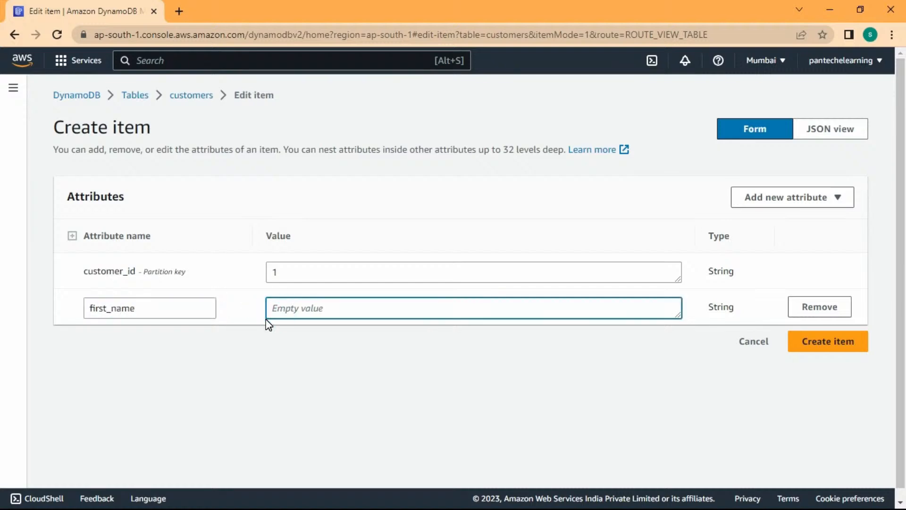
pyautogui.write('virat')
# Add a String attribute second_name with value kohli.
pyautogui.click(833, 197)
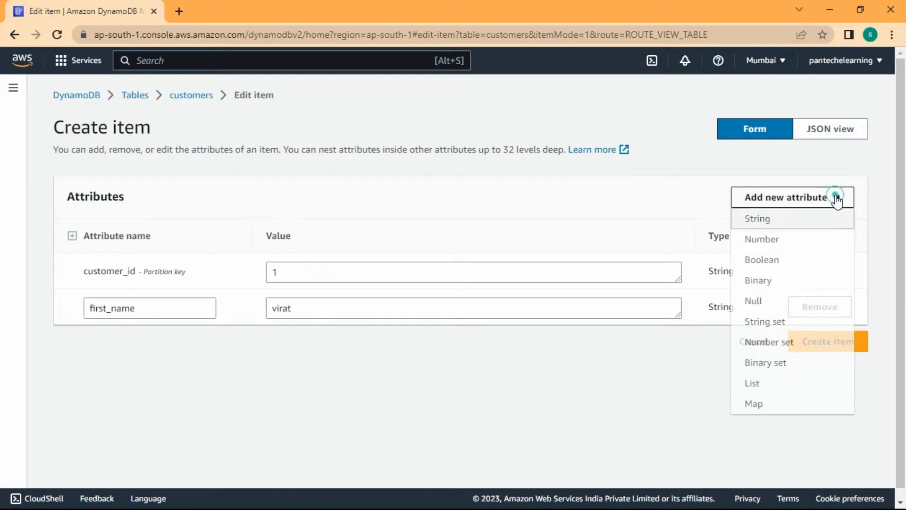
pyautogui.click(815, 222)
pyautogui.click(163, 336)
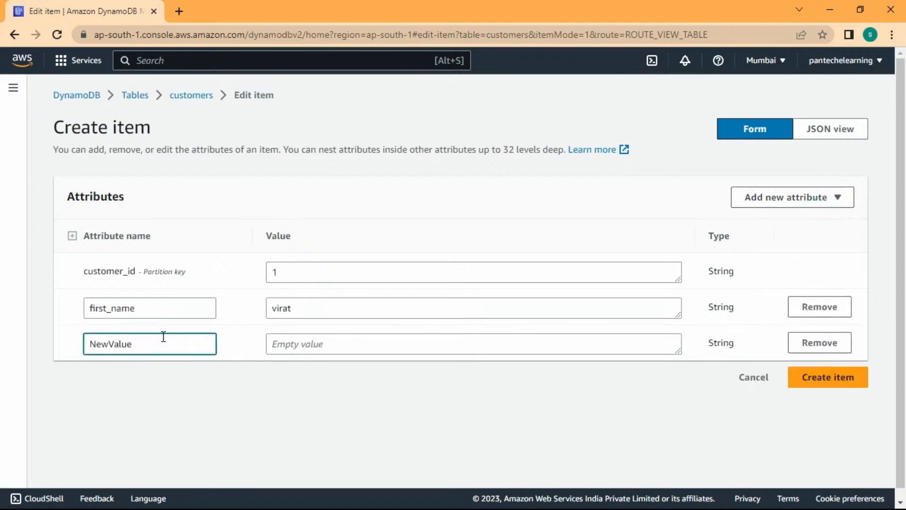
pyautogui.hotkey('ctrl', 'a')
pyautogui.write('second_name')
pyautogui.click(280, 346)
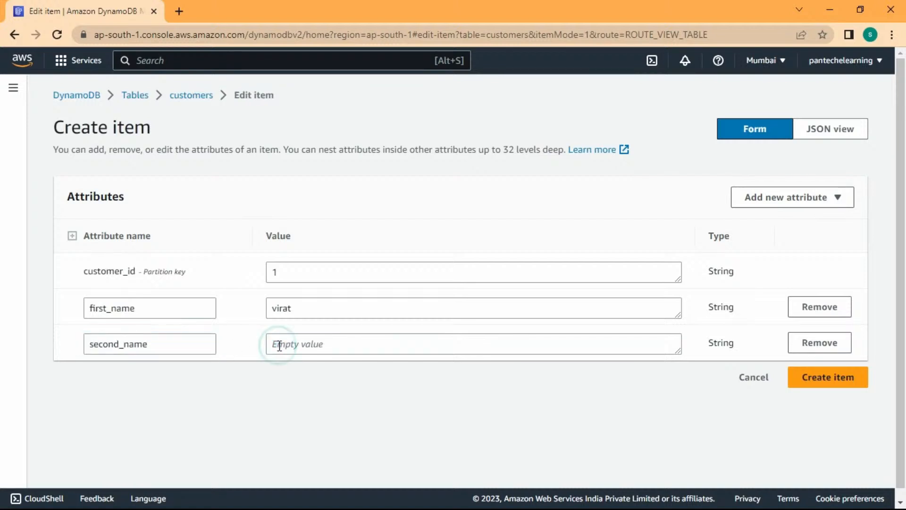
pyautogui.click(280, 346)
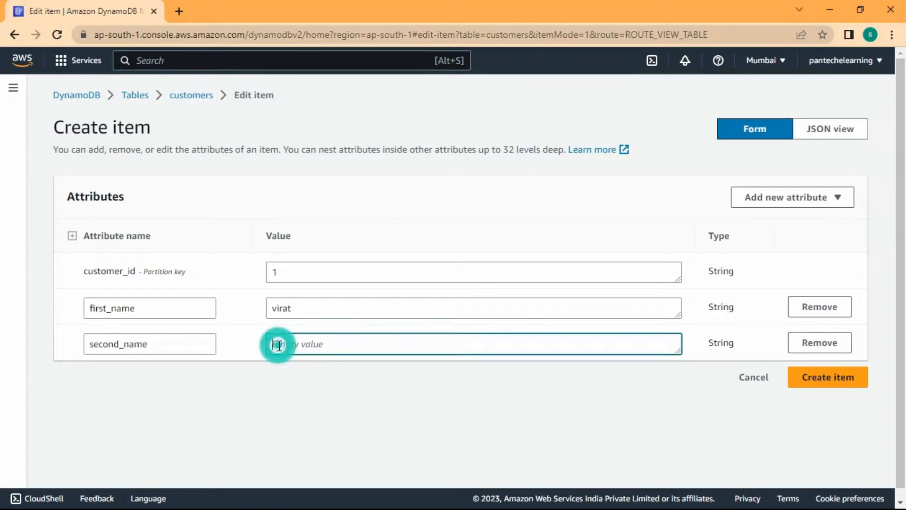
pyautogui.write('kohli')
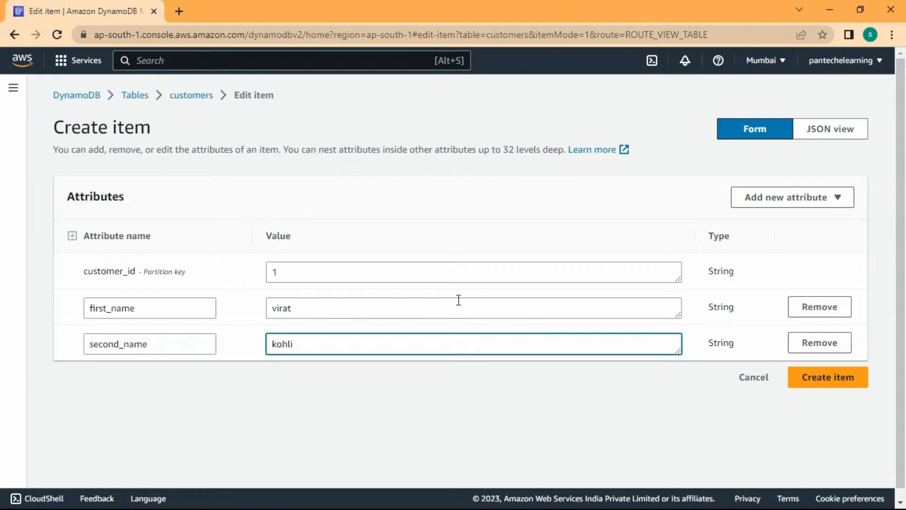
# Add a String attribute city with value Delhi.
pyautogui.click(789, 200)
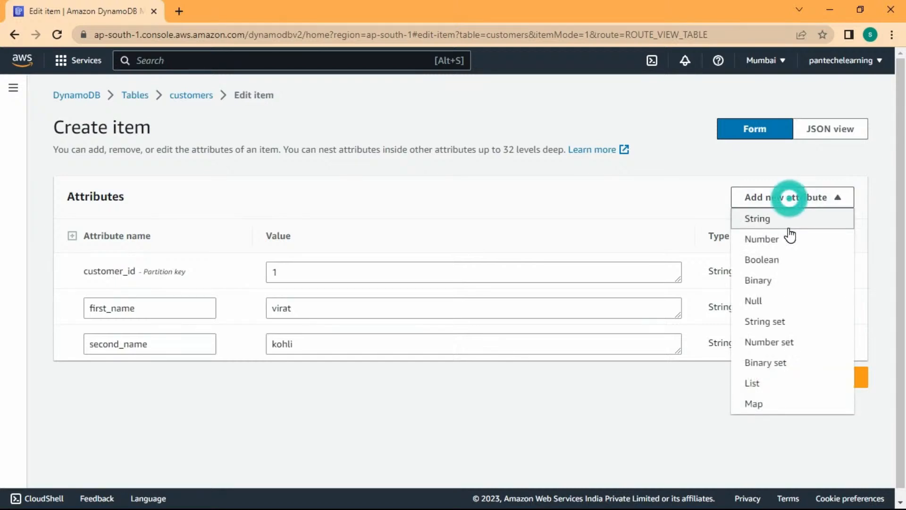
pyautogui.click(793, 217)
pyautogui.click(188, 379)
pyautogui.hotkey('ctrl', 'a')
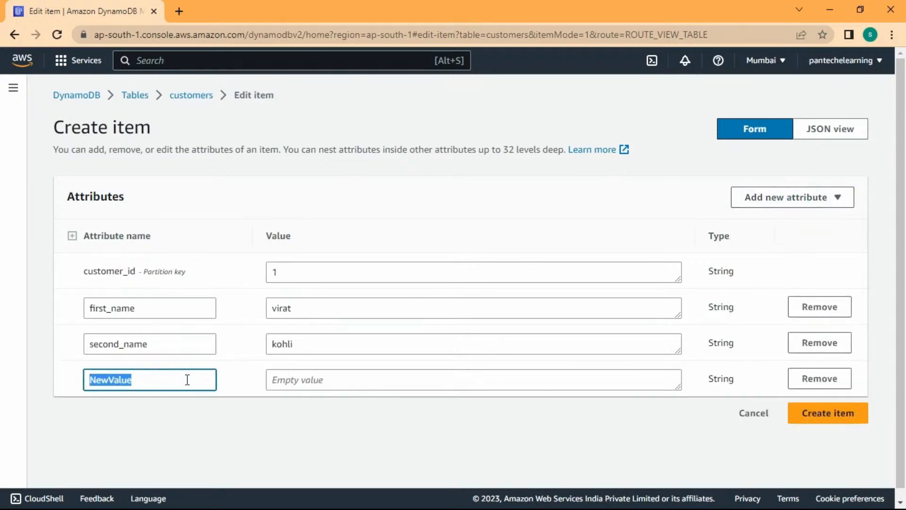
pyautogui.write('city')
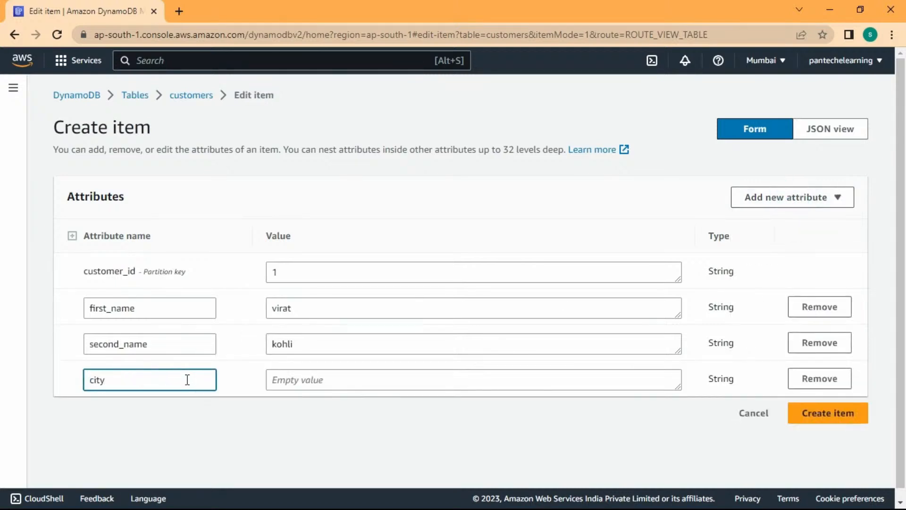
pyautogui.click(333, 381)
pyautogui.write('D')
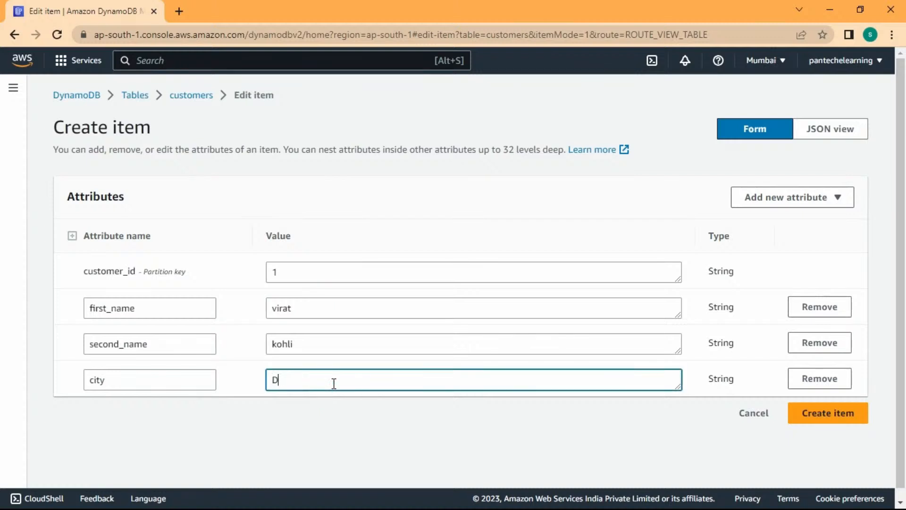
pyautogui.write('elhi')
# Add a String attribute country for the value India.
pyautogui.click(776, 198)
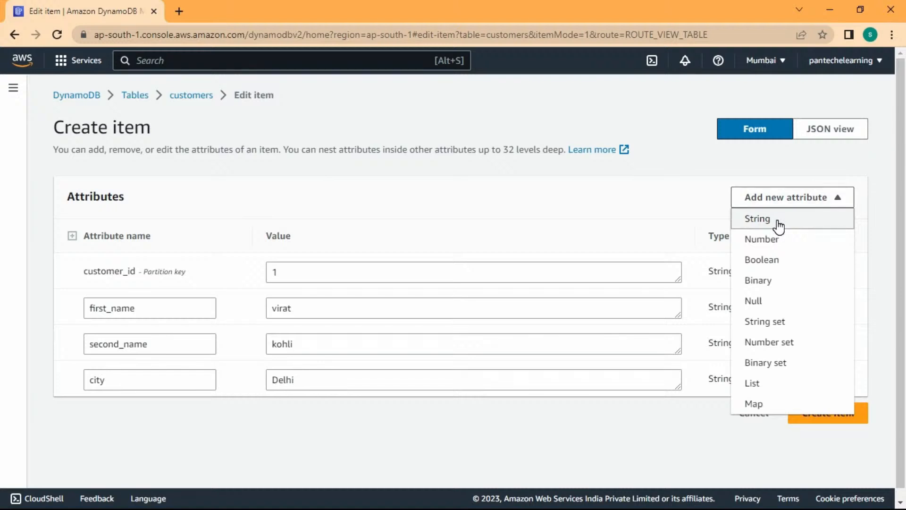
pyautogui.click(777, 225)
pyautogui.click(162, 409)
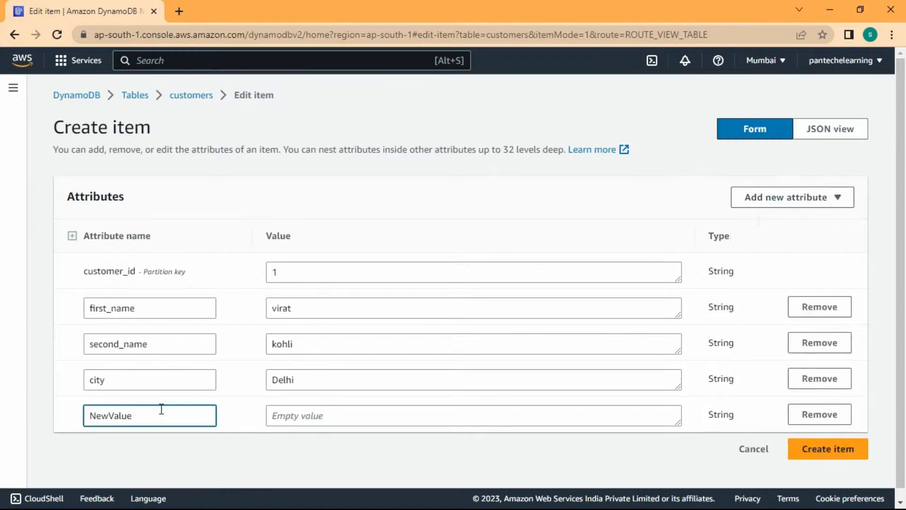
pyautogui.hotkey('ctrl', 'a')
pyautogui.write('coun')
pyautogui.click(287, 415)
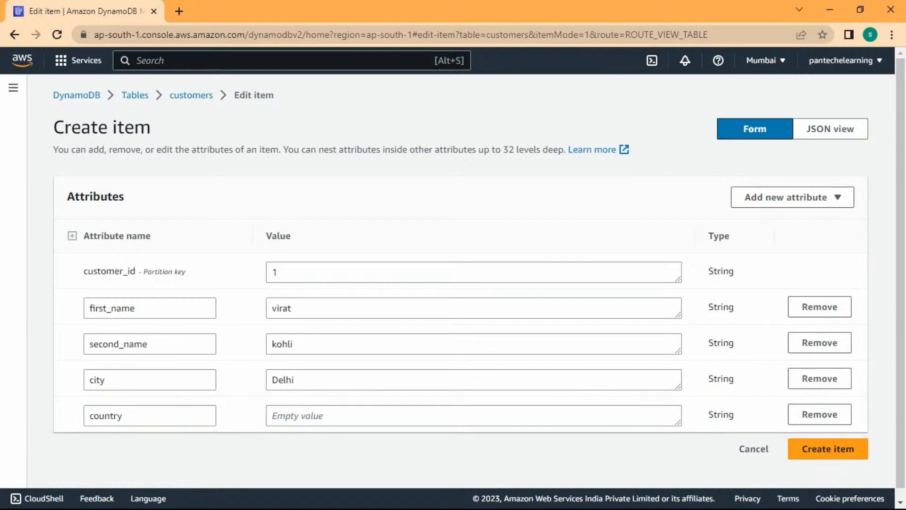
pyautogui.click(443, 423)
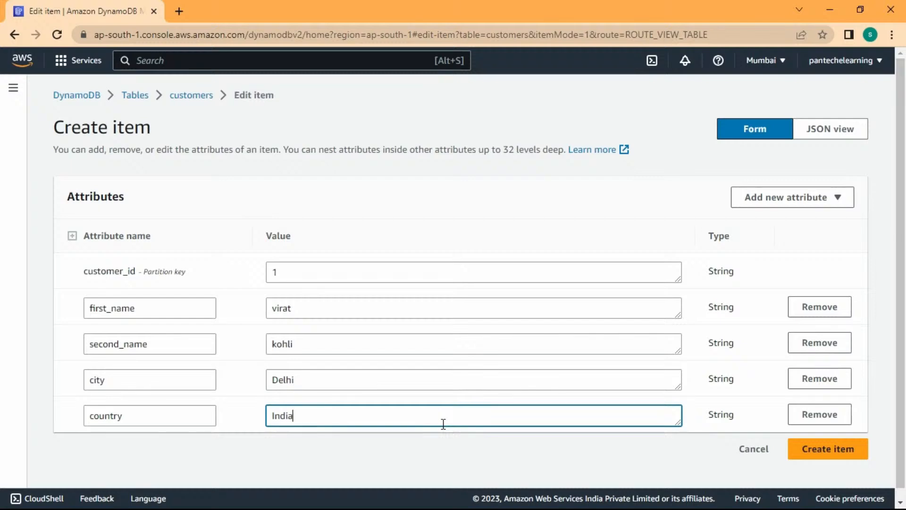
# Save the first customers item and scroll the Items returned table to review its columns.
pyautogui.click(806, 454)
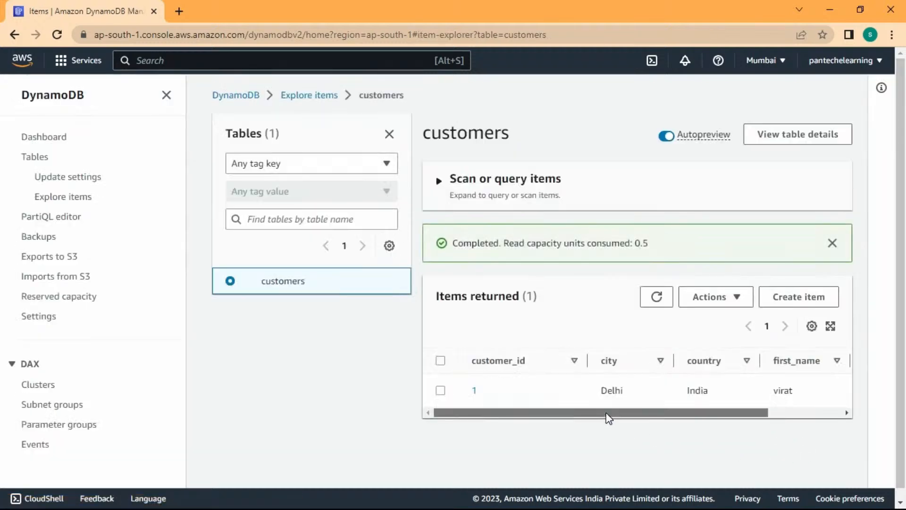
pyautogui.moveTo(607, 414); pyautogui.dragTo(624, 407)
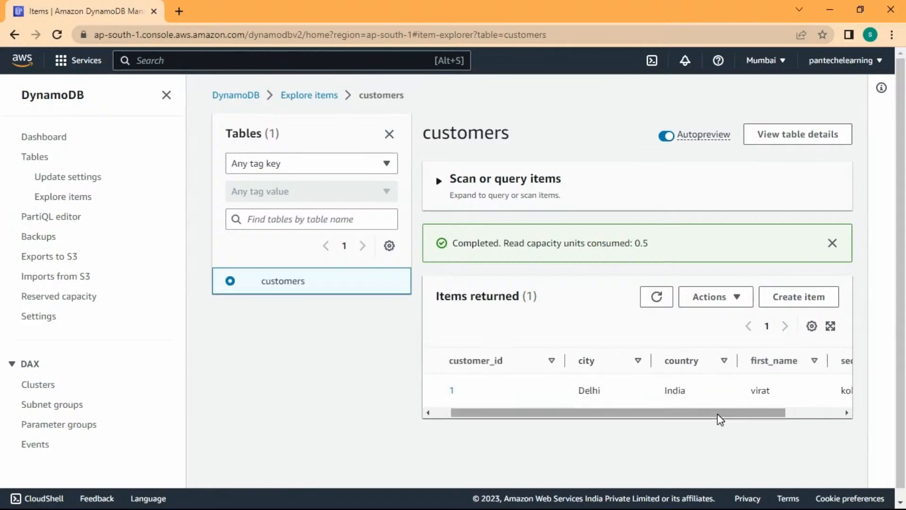
pyautogui.moveTo(717, 415); pyautogui.dragTo(796, 401)
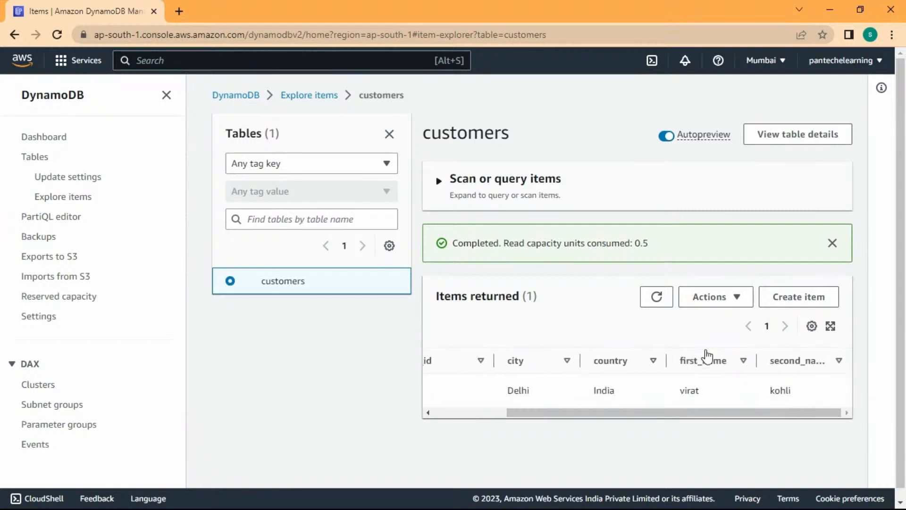
# Start a fresh, empty item for a second customer.
pyautogui.click(713, 296)
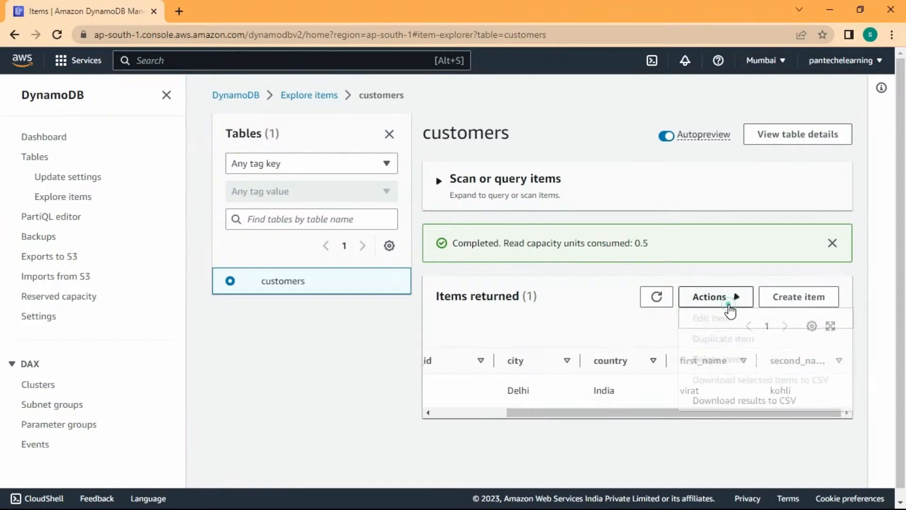
pyautogui.click(615, 336)
pyautogui.click(807, 298)
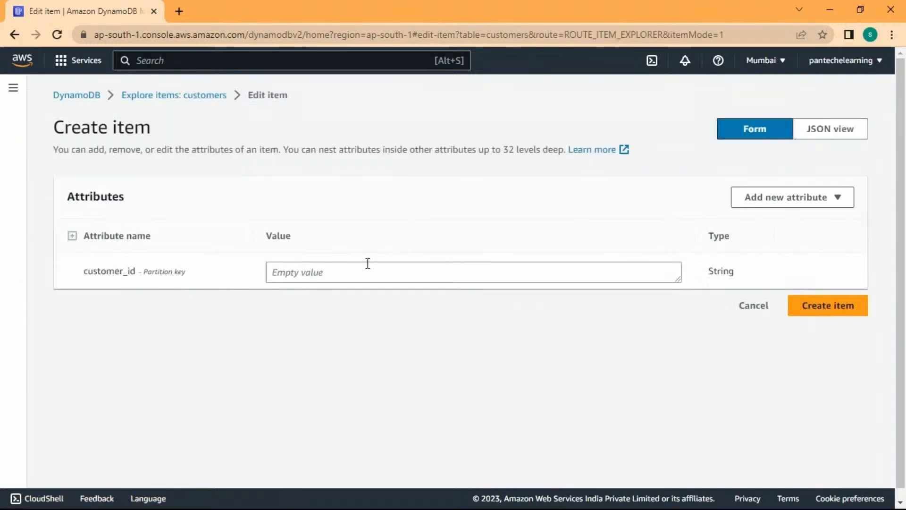
# Set customer_id 2 and add a first_name String attribute with its value.
pyautogui.click(368, 266)
pyautogui.write('2')
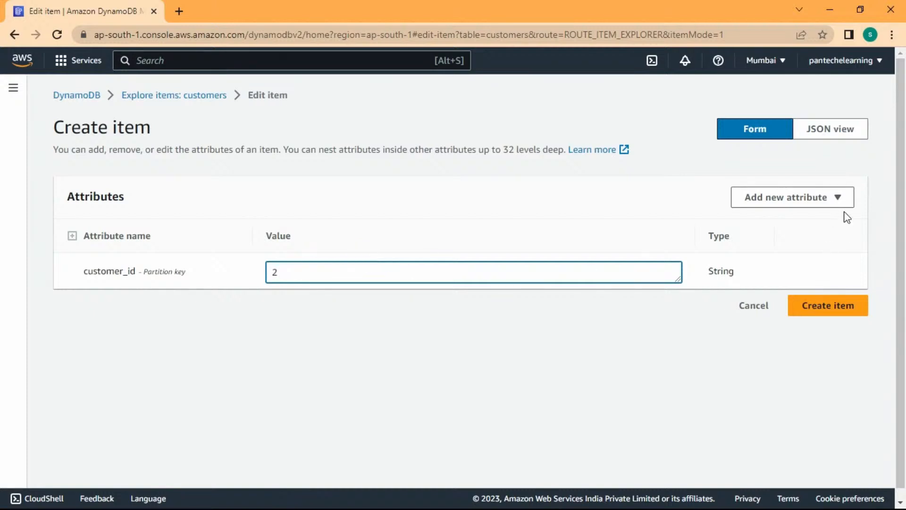
pyautogui.click(845, 197)
pyautogui.click(815, 225)
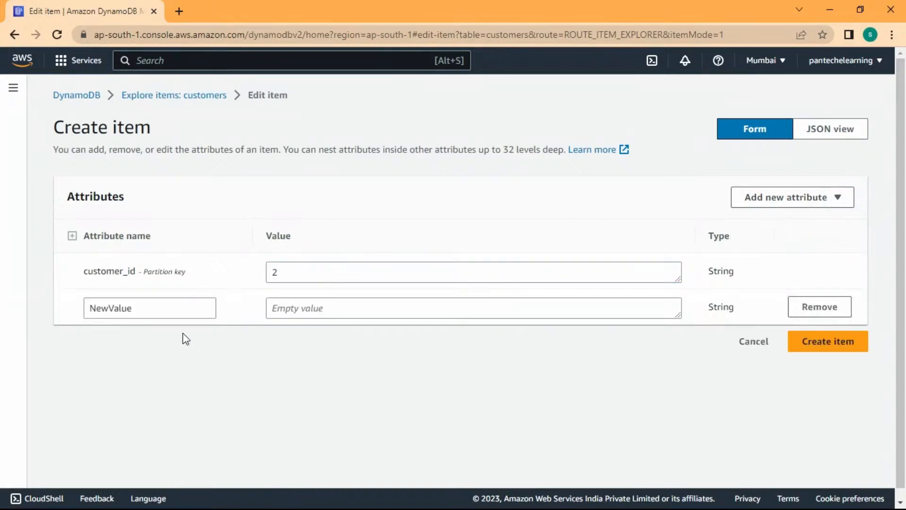
pyautogui.click(141, 310)
pyautogui.hotkey('ctrl', 'a')
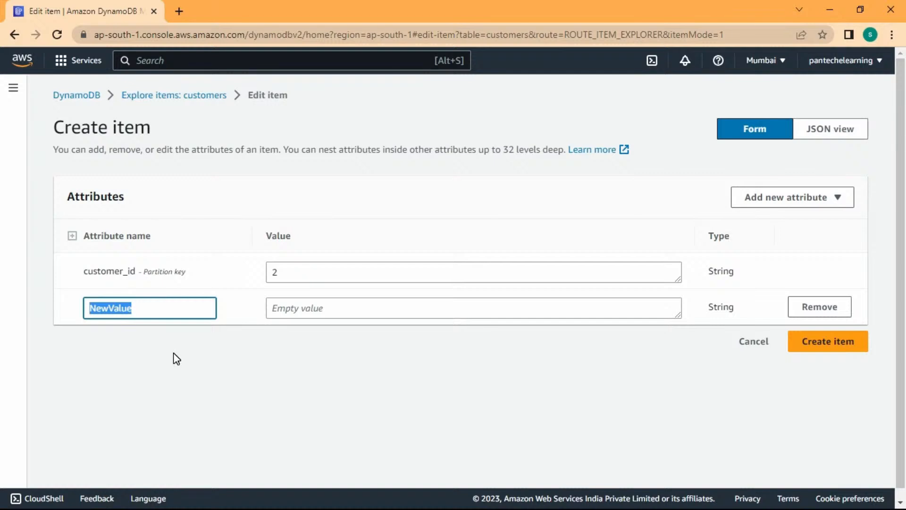
pyautogui.write('first')
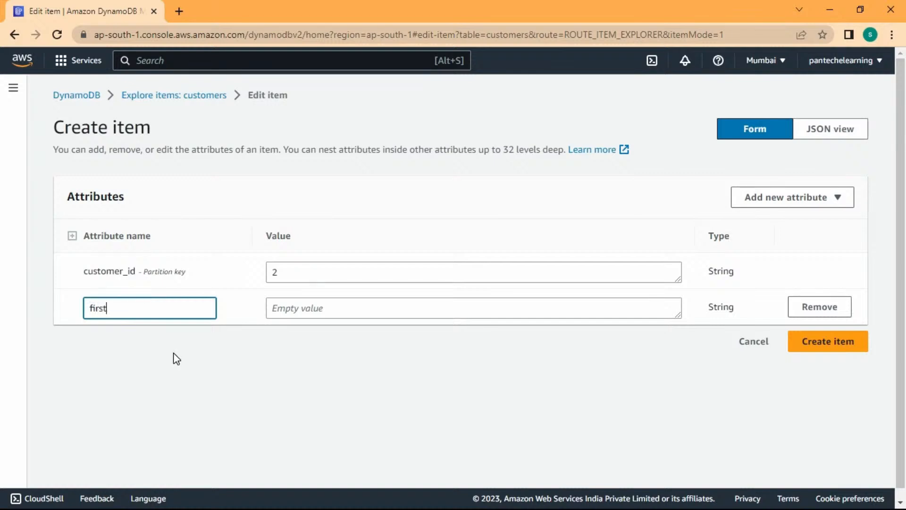
pyautogui.write('_name')
pyautogui.click(277, 306)
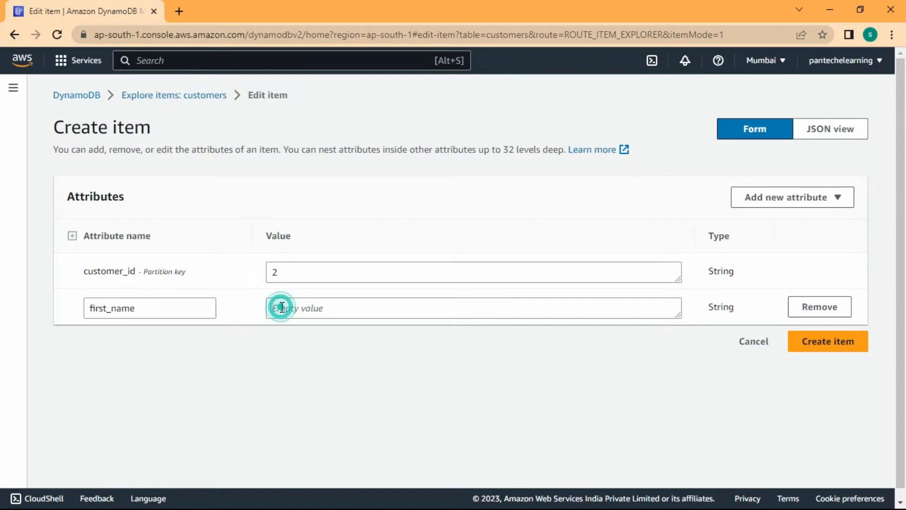
pyautogui.click(366, 308)
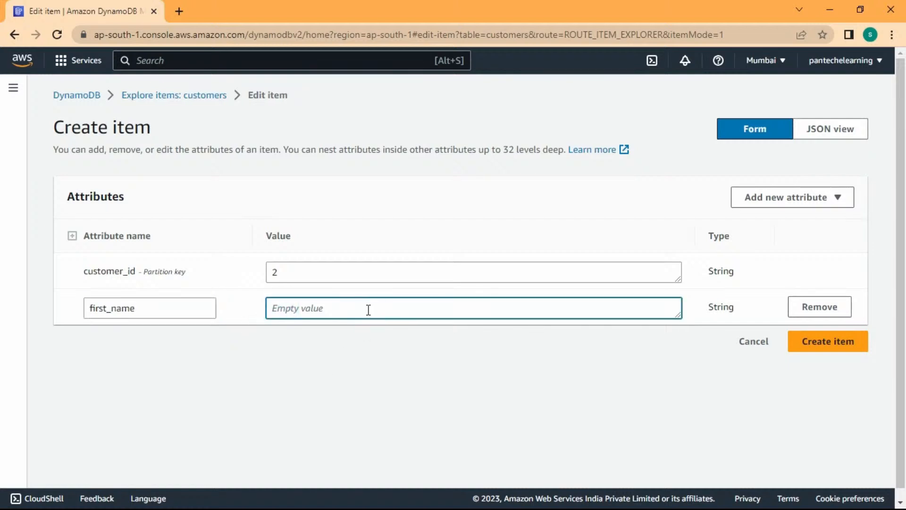
pyautogui.write('sic')
# Add a country attribute with value India and save the second item.
pyautogui.click(802, 203)
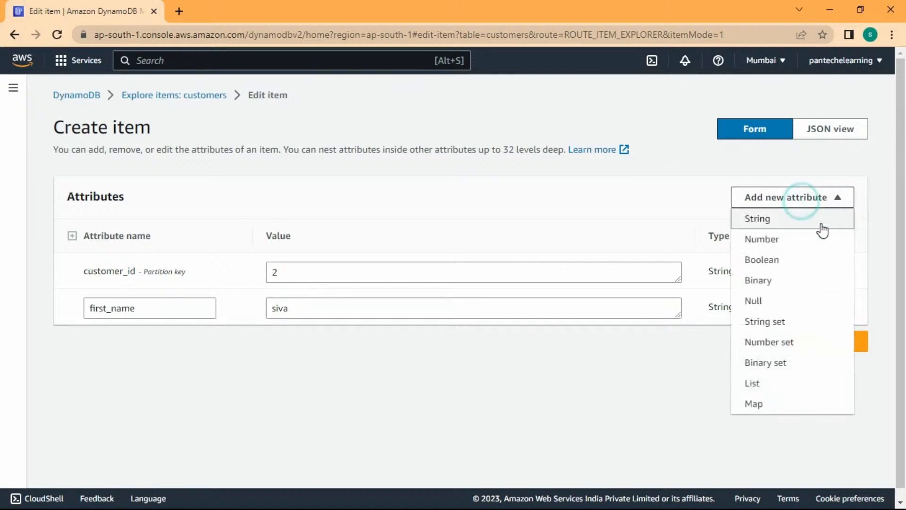
pyautogui.click(796, 227)
pyautogui.click(194, 344)
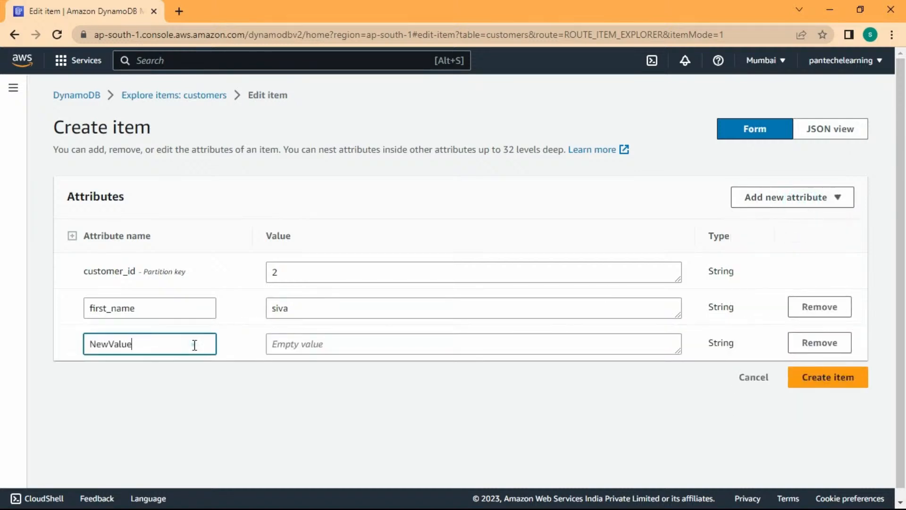
pyautogui.doubleClick(195, 345)
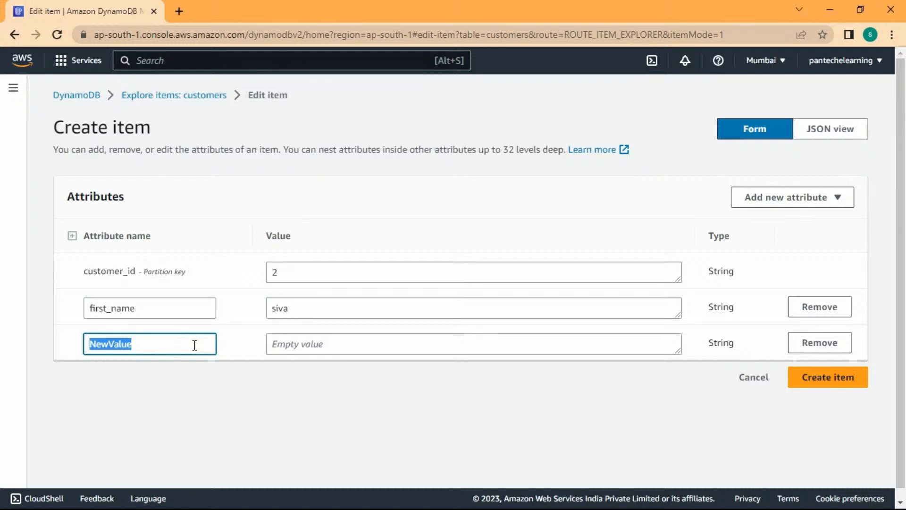
pyautogui.write('country')
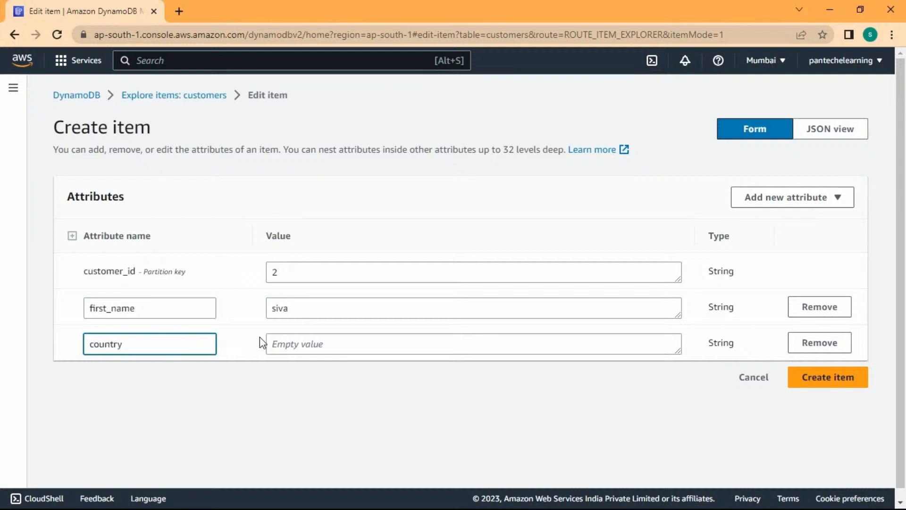
pyautogui.click(297, 340)
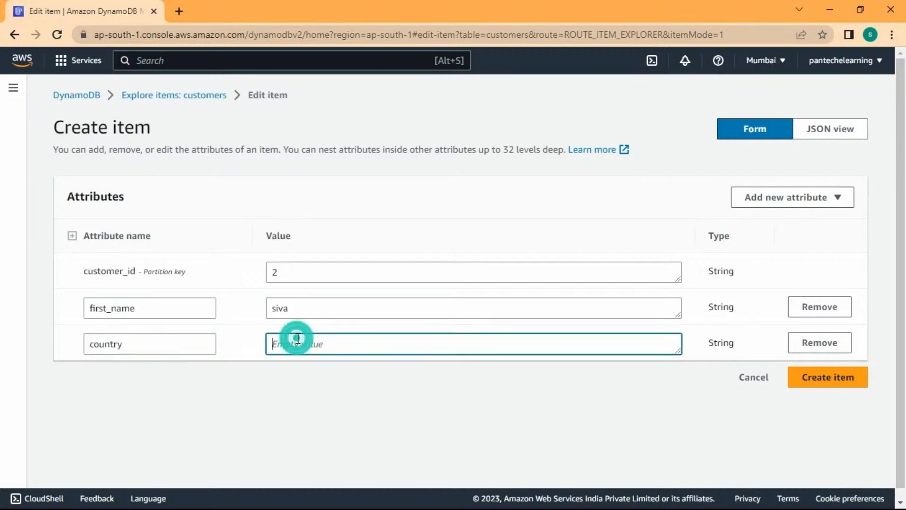
pyautogui.write('India')
pyautogui.click(835, 377)
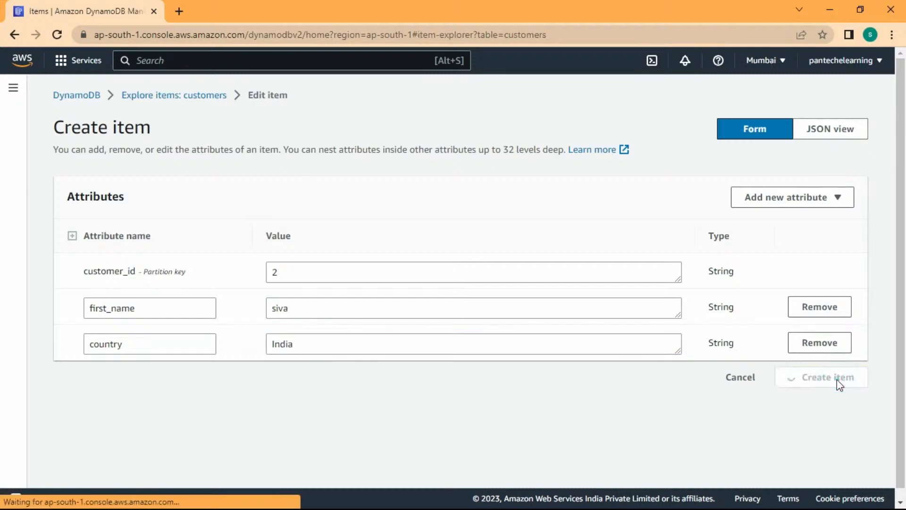
# Scroll across all columns of items 1 and 2, then return to the DynamoDB home page.
pyautogui.scroll(-1, 559, 425)
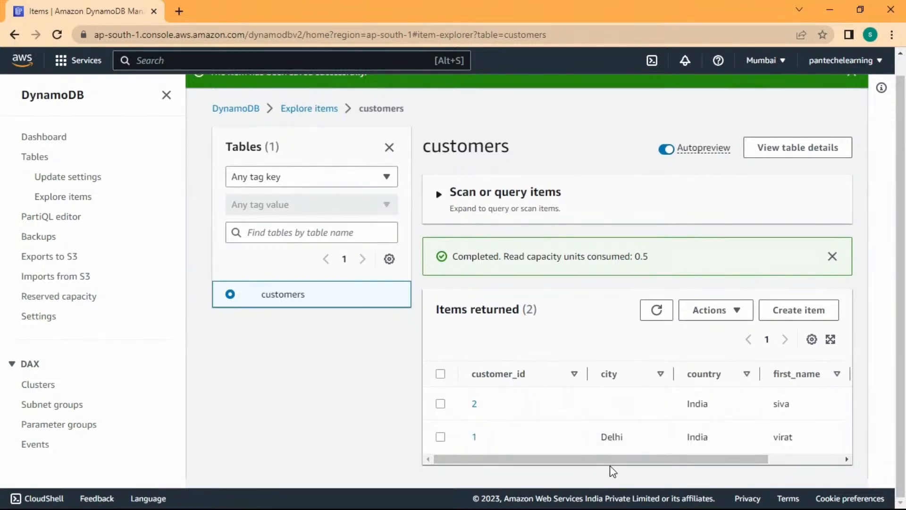
pyautogui.moveTo(610, 460); pyautogui.dragTo(772, 460)
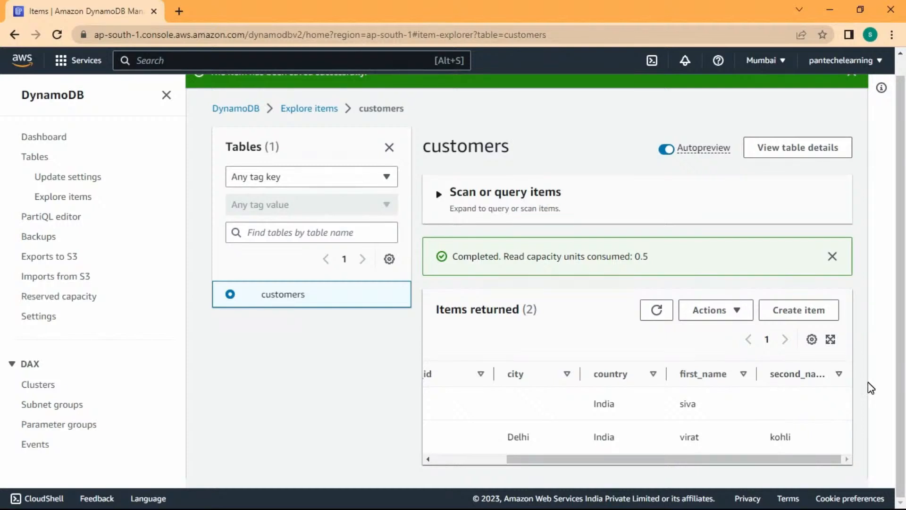
pyautogui.moveTo(760, 460); pyautogui.dragTo(628, 457)
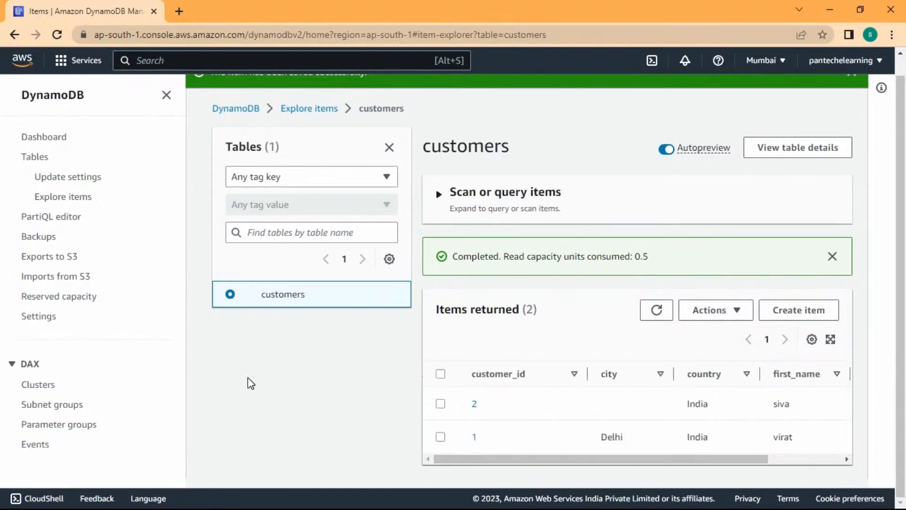
pyautogui.scroll(1, 251, 383)
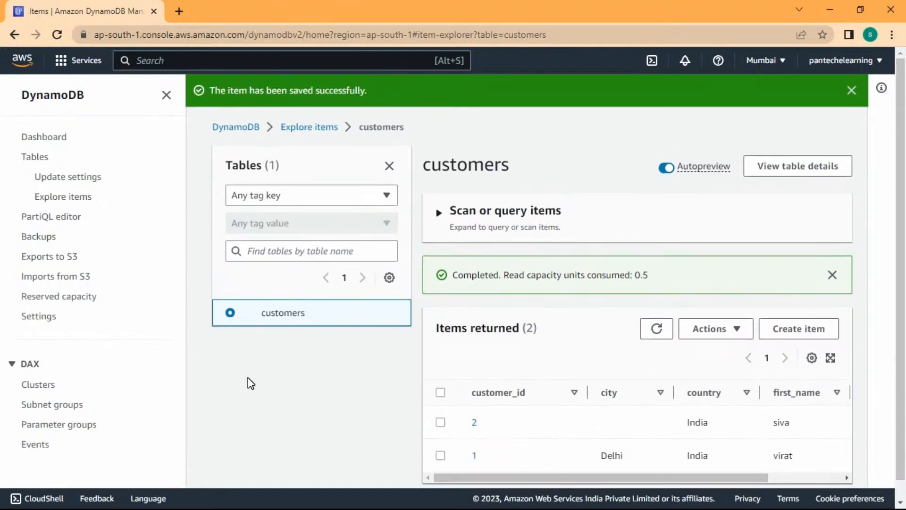
pyautogui.click(250, 127)
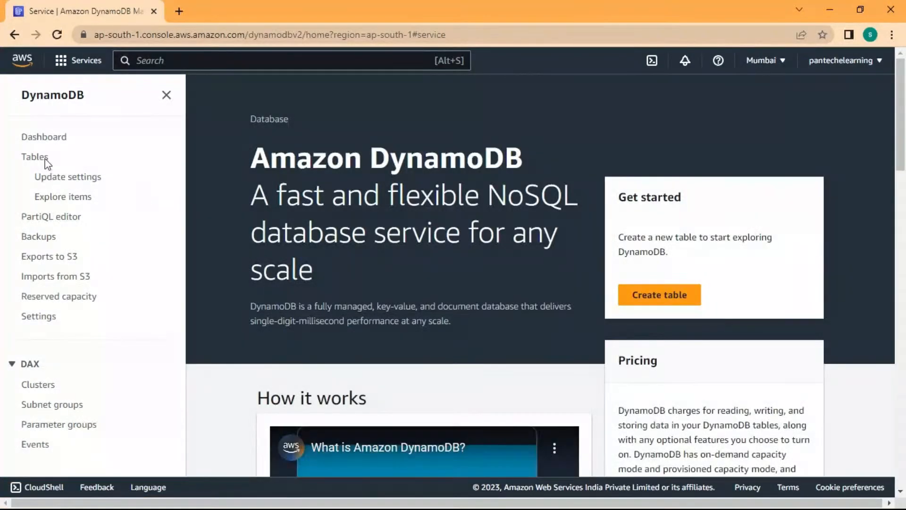
# Delete the customers table from the Tables list, confirming with 'confirm'.
pyautogui.click(44, 136)
pyautogui.click(34, 157)
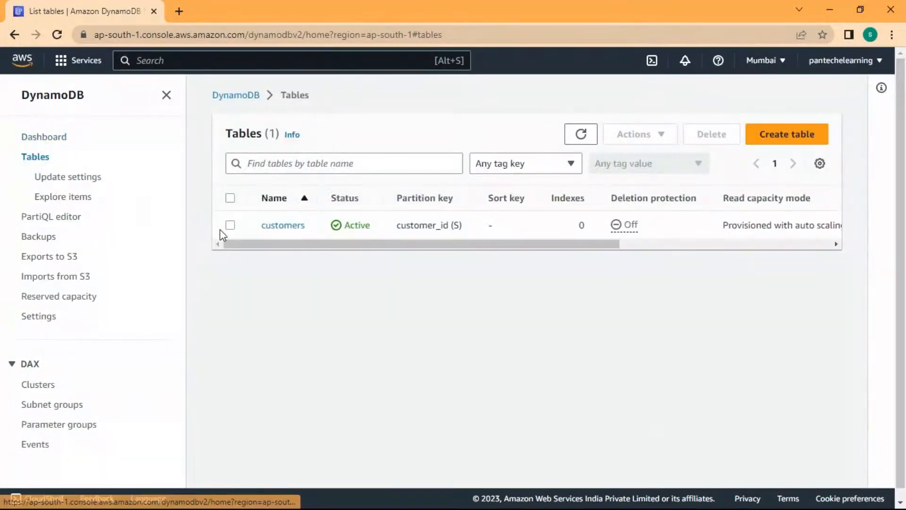
pyautogui.click(230, 225)
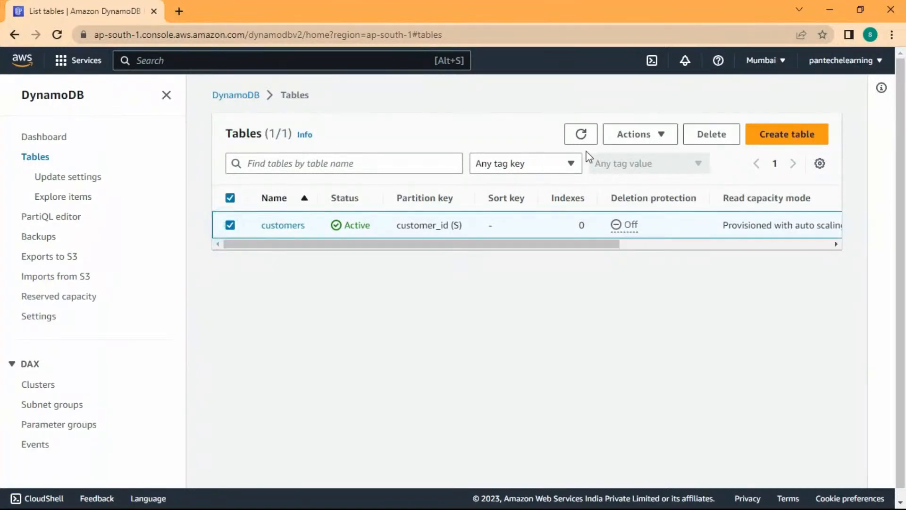
pyautogui.click(699, 140)
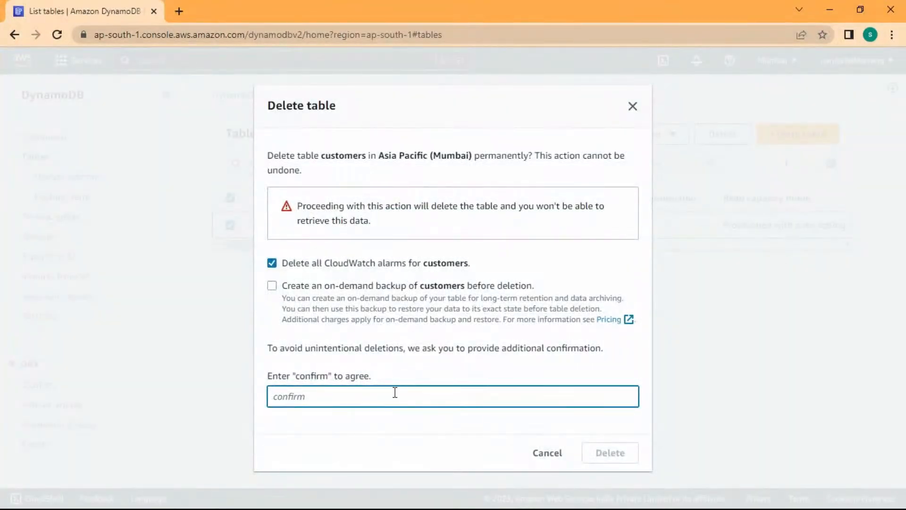
pyautogui.write('confirm')
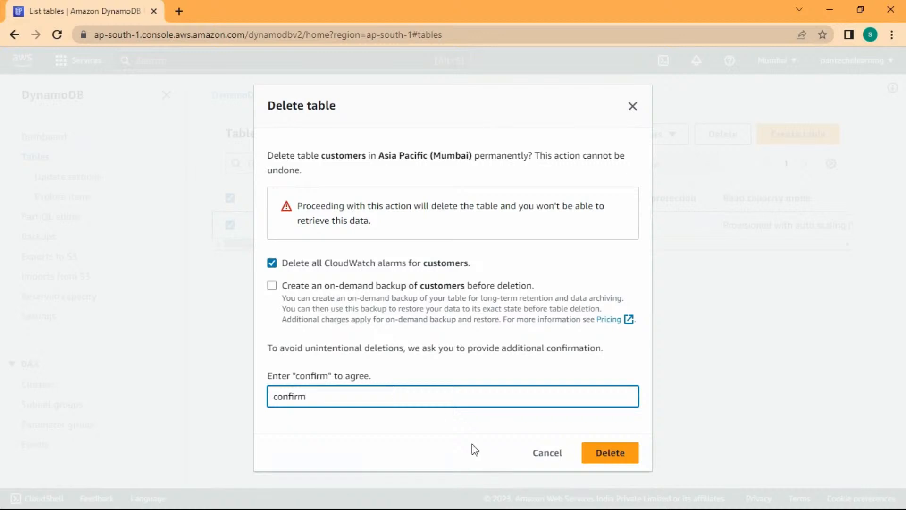
pyautogui.click(595, 452)
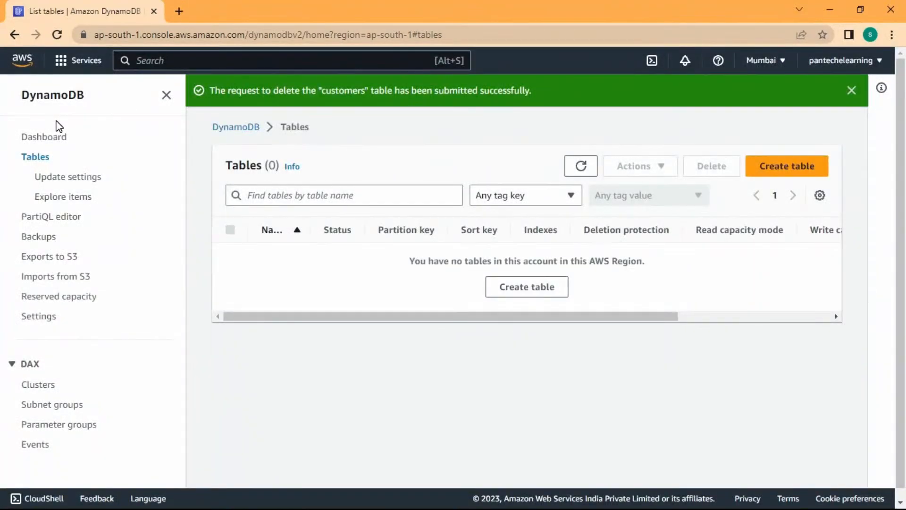
pyautogui.click(65, 96)
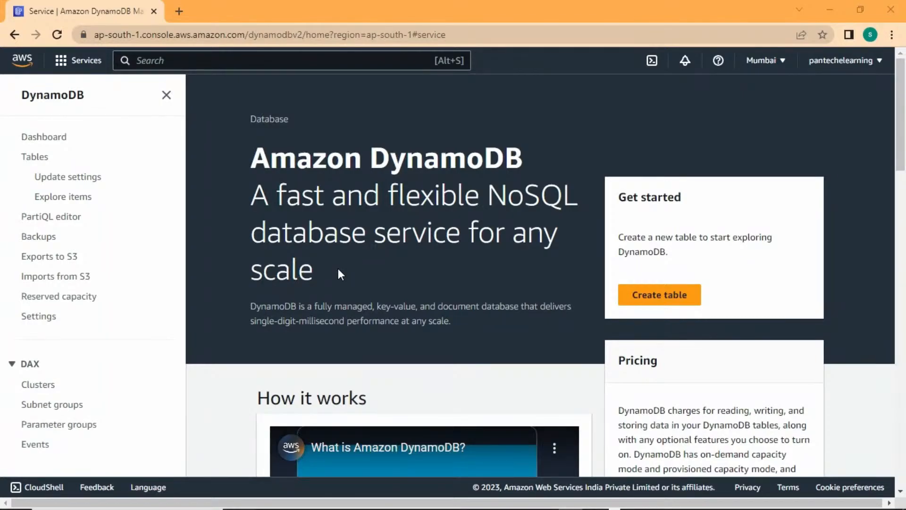
# Switch to the Day 4 AWS presentation and advance to the unstructured data storage slide.
pyautogui.press('super+Tab')
pyautogui.click(374, 175)
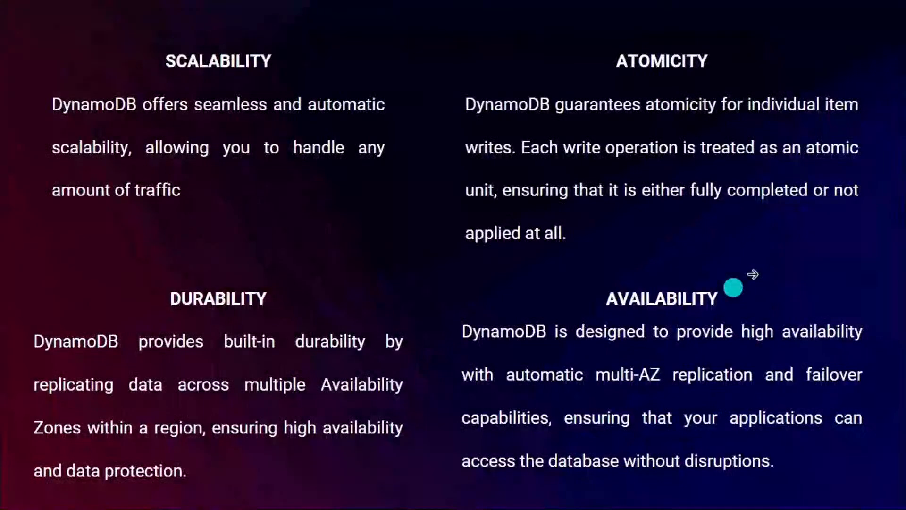
pyautogui.click(741, 274)
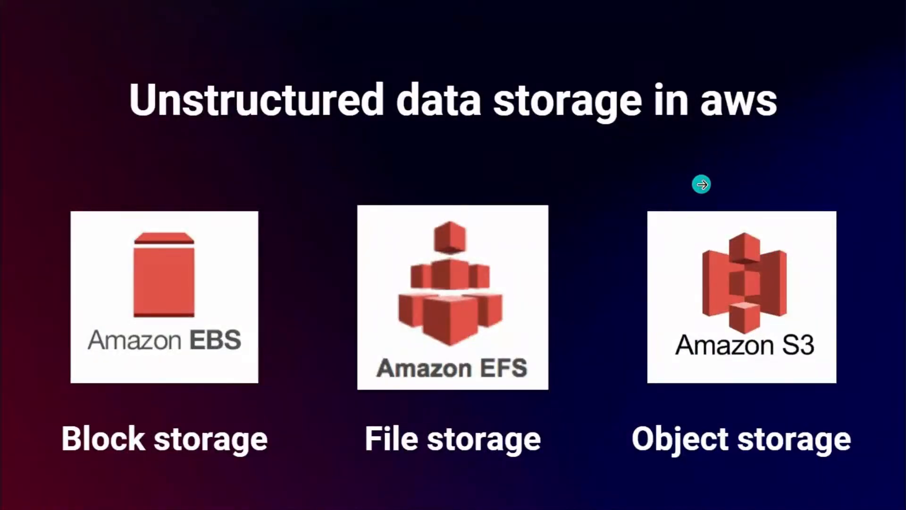